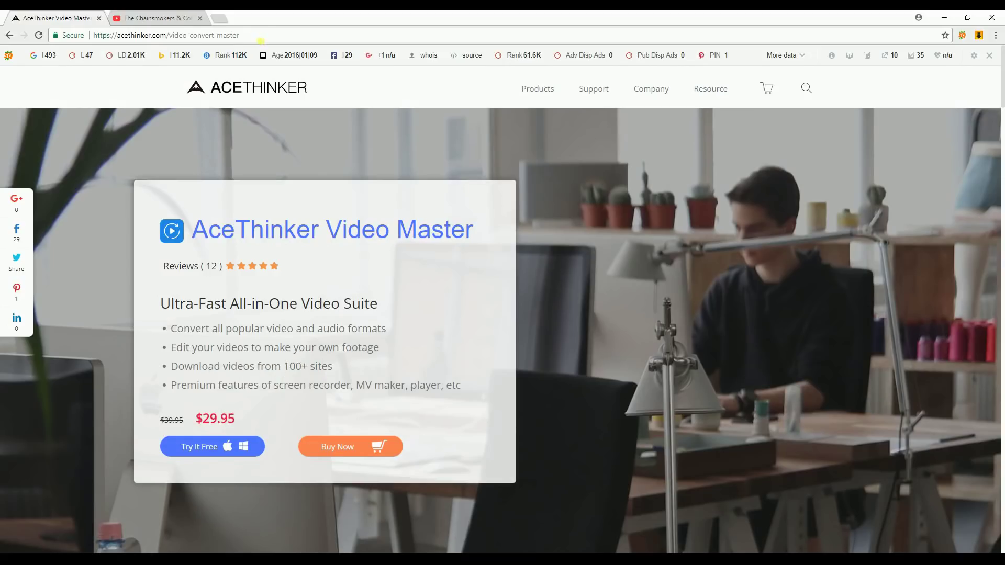
- Minimize Chrome on the AceThinker product page to reveal Video Master's empty Convert tab
mouse_move(260, 39)
mouse_down()
mouse_move(70, 45)
mouse_move(246, 38)
mouse_up()
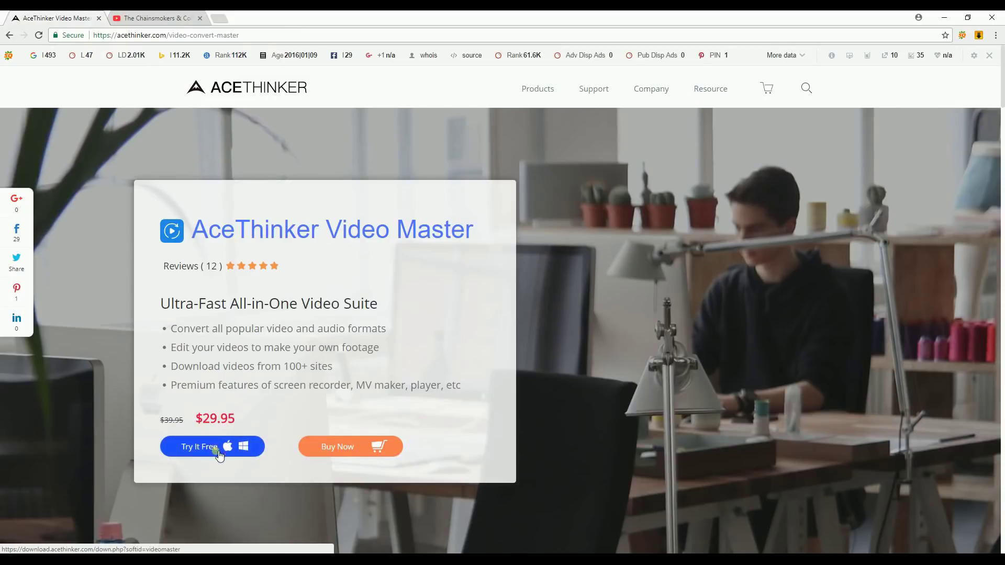
click(941, 20)
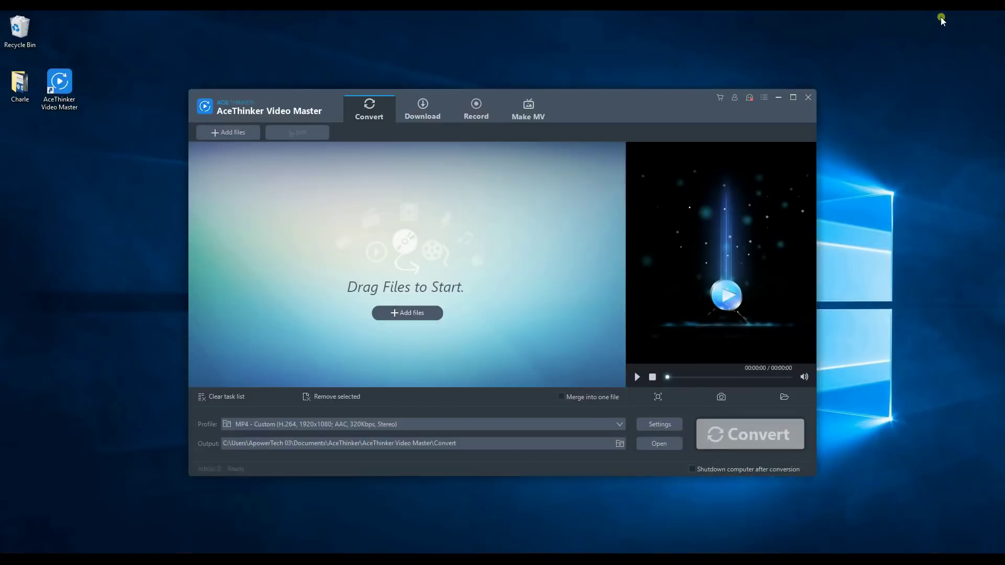
- Add the Happy Upbeat Background Music video to the task list
click(408, 314)
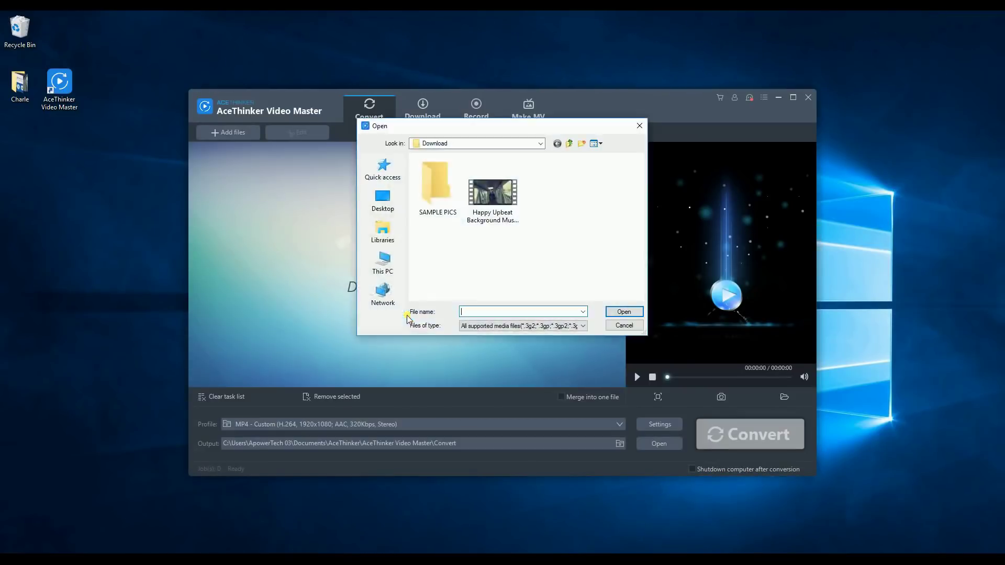
click(493, 195)
click(625, 311)
- Set the output profile to MP4 > HD 1080P
click(617, 425)
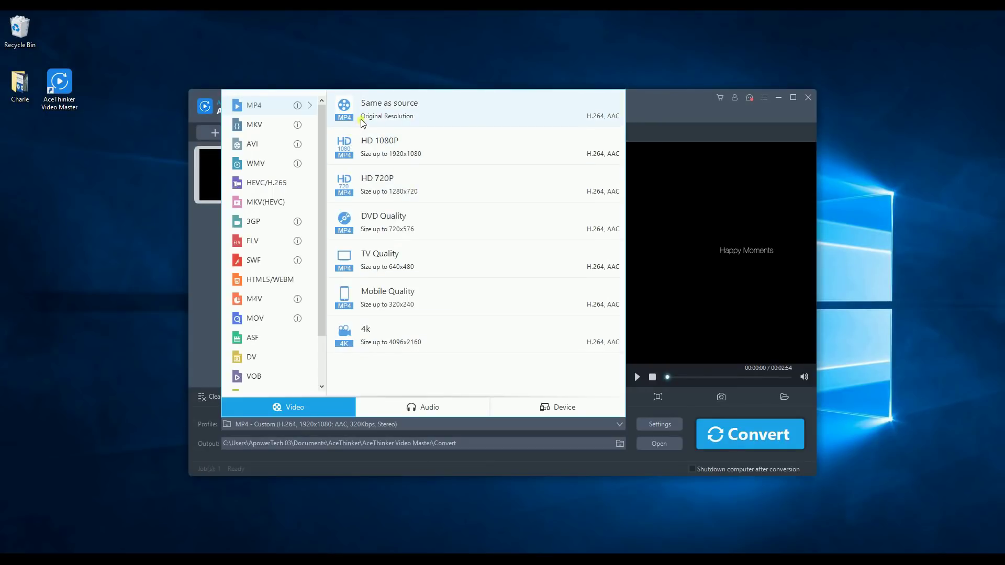
mouse_move(276, 152)
mouse_move(257, 107)
click(400, 153)
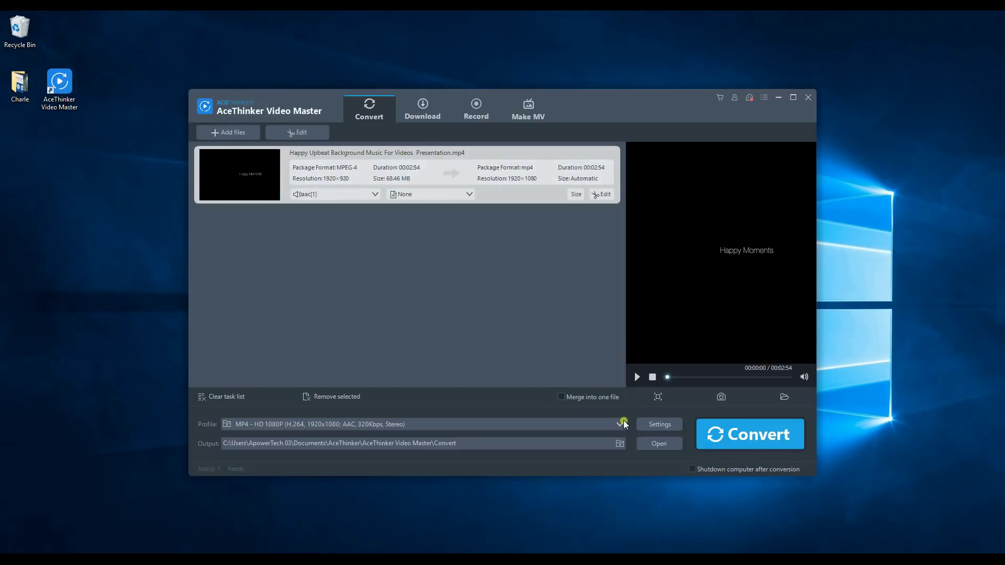
- Review the preset's resolution and frame rate options, leaving them unchanged
click(660, 424)
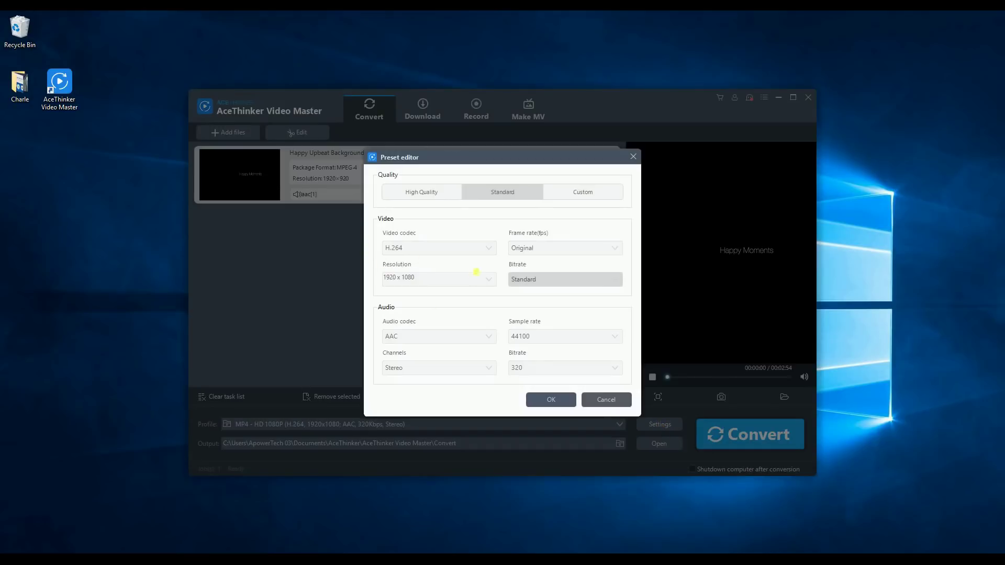
click(494, 290)
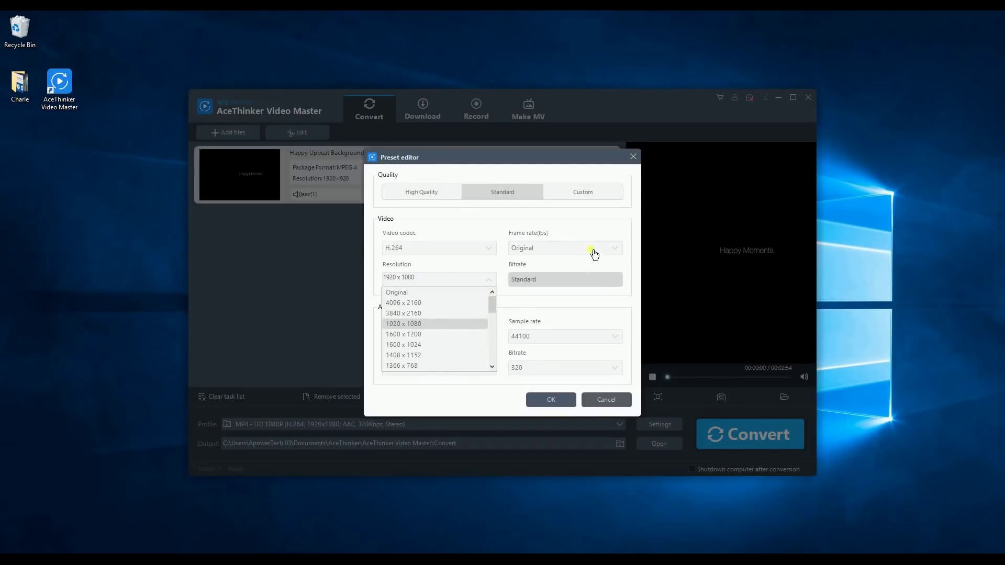
click(617, 252)
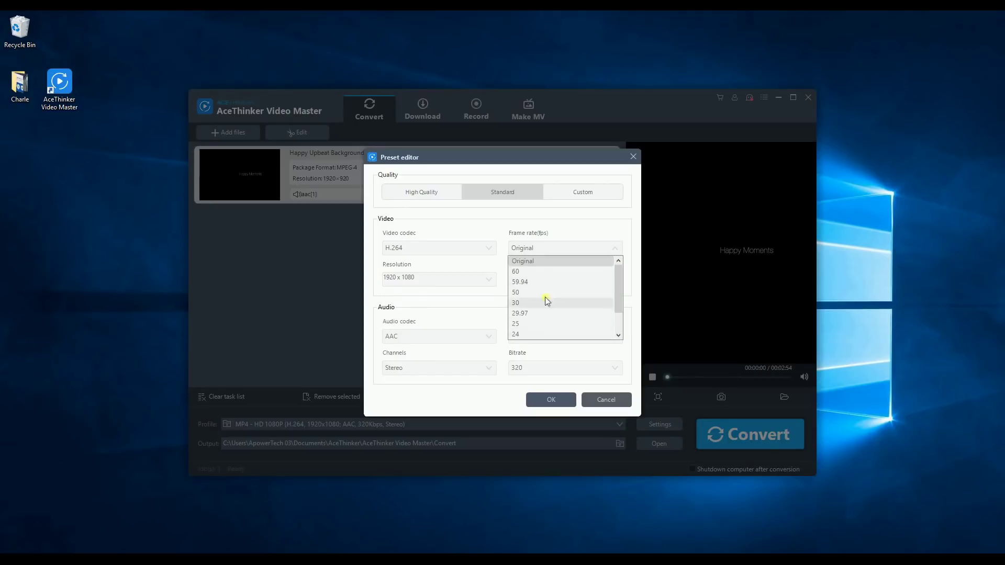
mouse_move(618, 284)
mouse_down()
mouse_move(623, 319)
mouse_move(619, 269)
mouse_up()
click(620, 249)
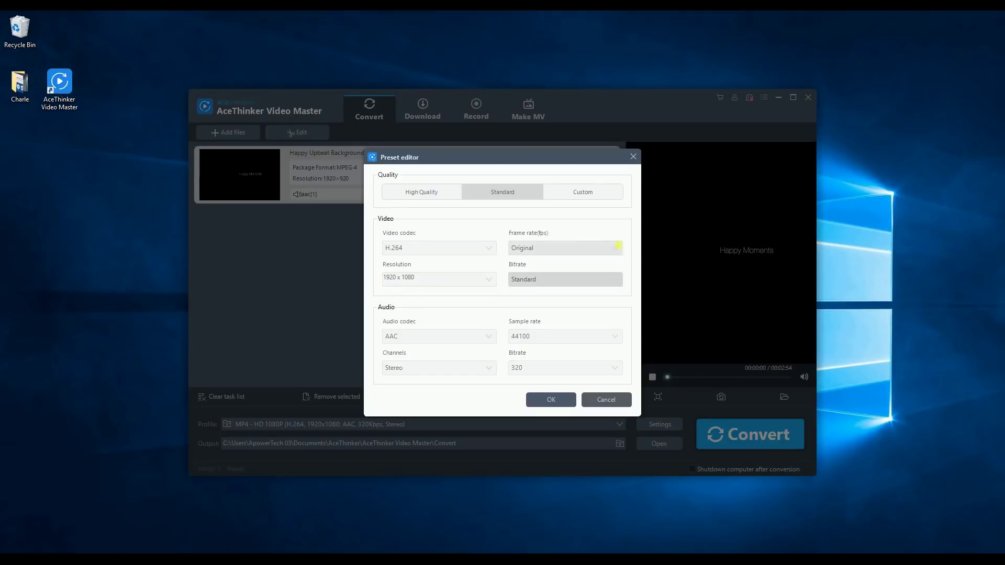
- Accept the 1920 x 1080 MP4 preset and run the conversion to completion
click(555, 402)
click(746, 448)
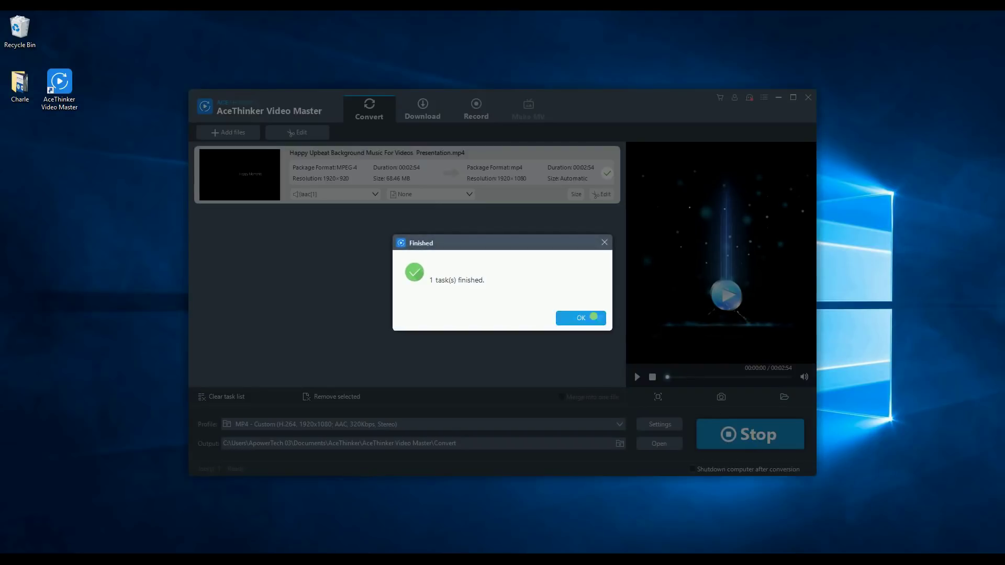
click(578, 319)
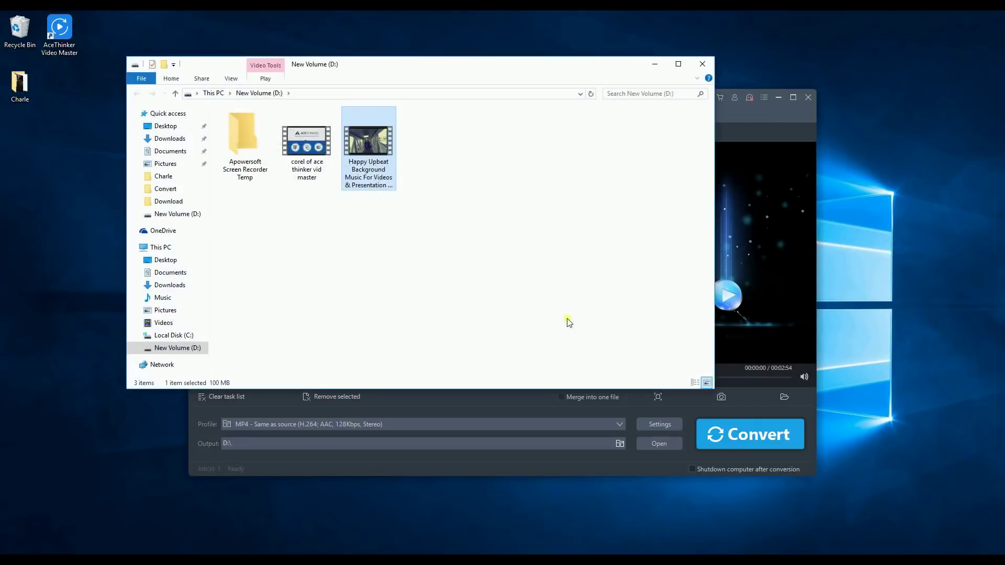
- Confirm in Properties that the converted file is MP4 (.mp4), then play it
right_click(367, 151)
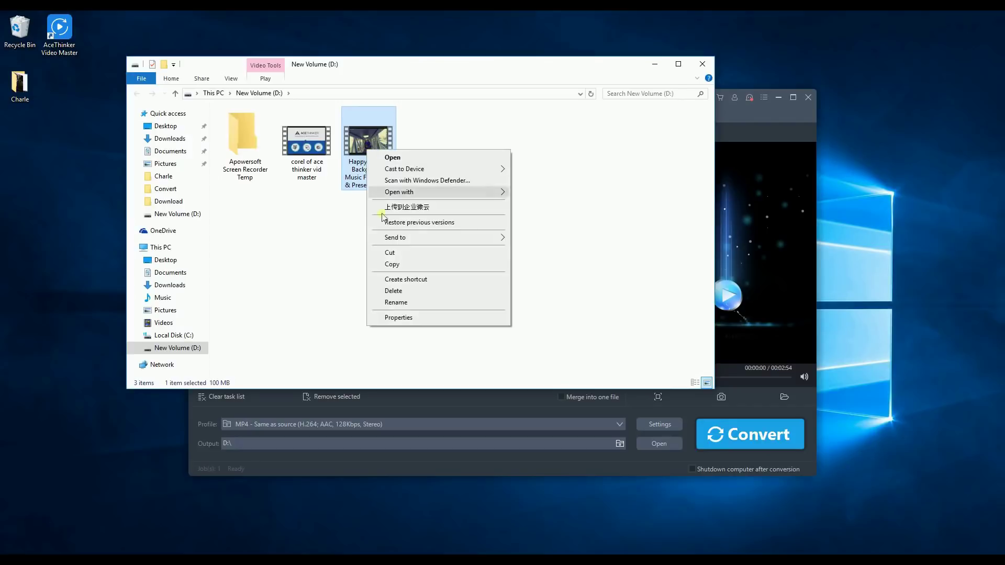
click(422, 318)
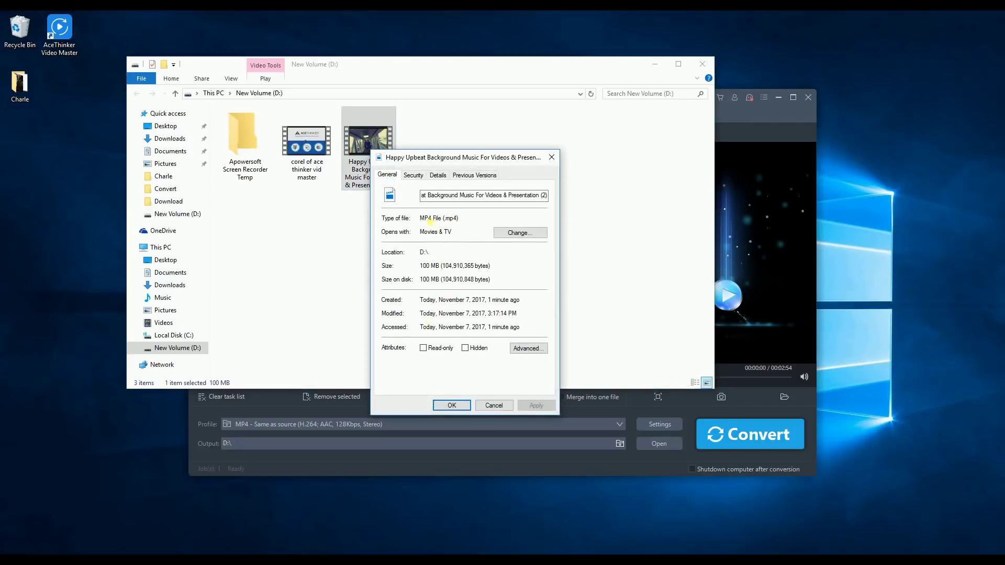
drag(441, 222, 420, 222)
click(451, 405)
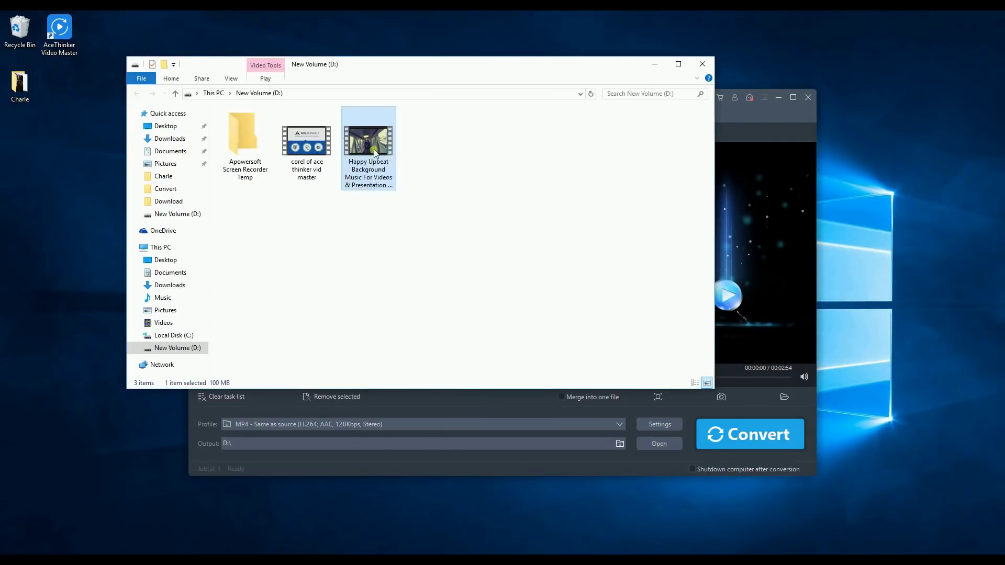
double_click(375, 154)
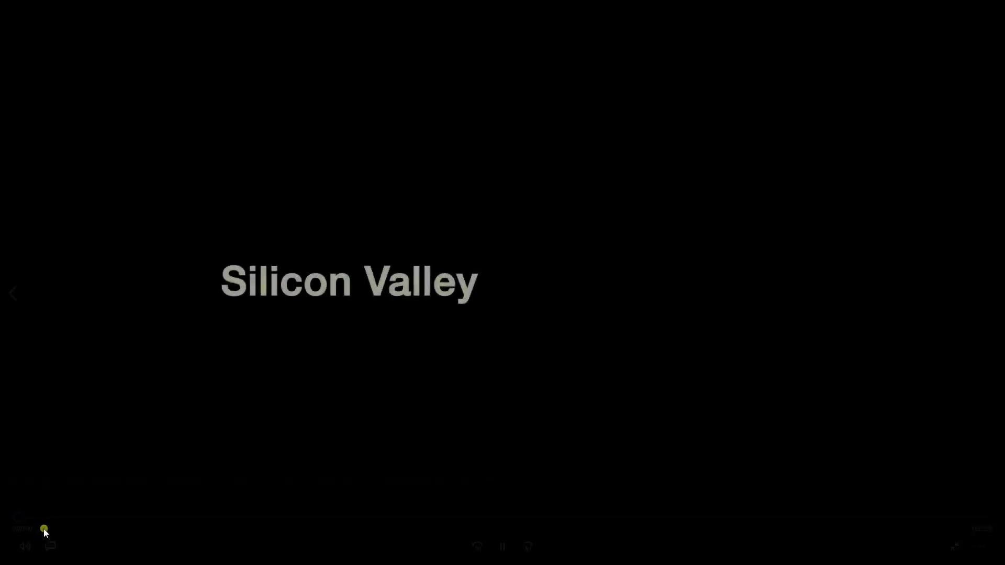
- Skim the converted video from nine seconds through to the final beach footage
click(63, 517)
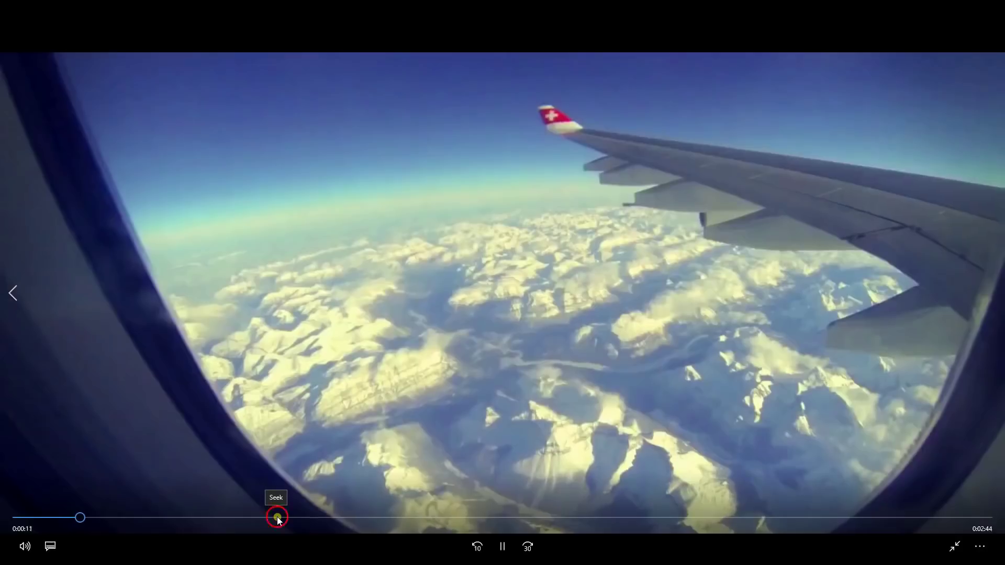
click(277, 517)
click(642, 517)
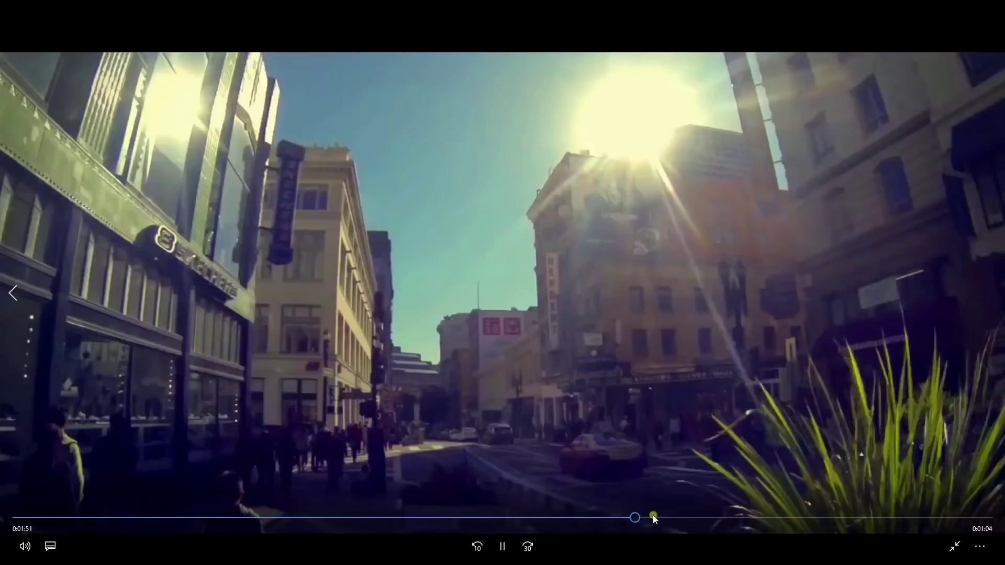
click(909, 517)
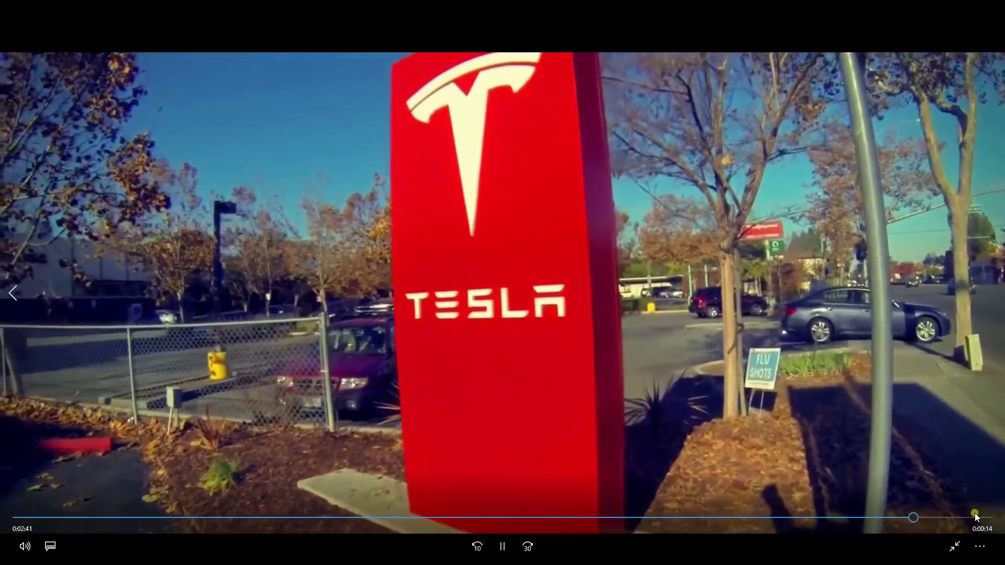
click(975, 517)
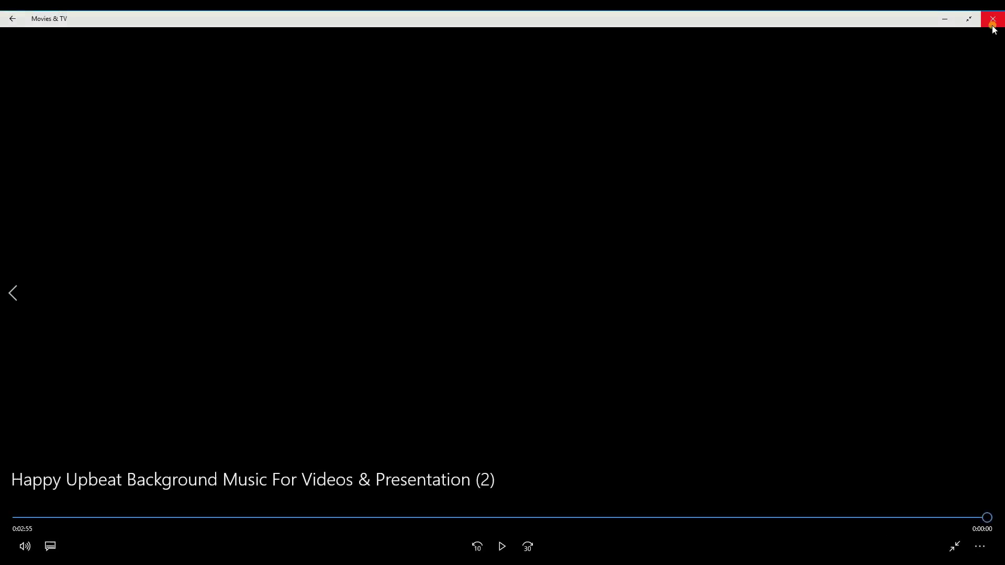
- Close the player and output folder, and open the Happy Upbeat clip in the editor
click(991, 21)
click(801, 103)
click(602, 194)
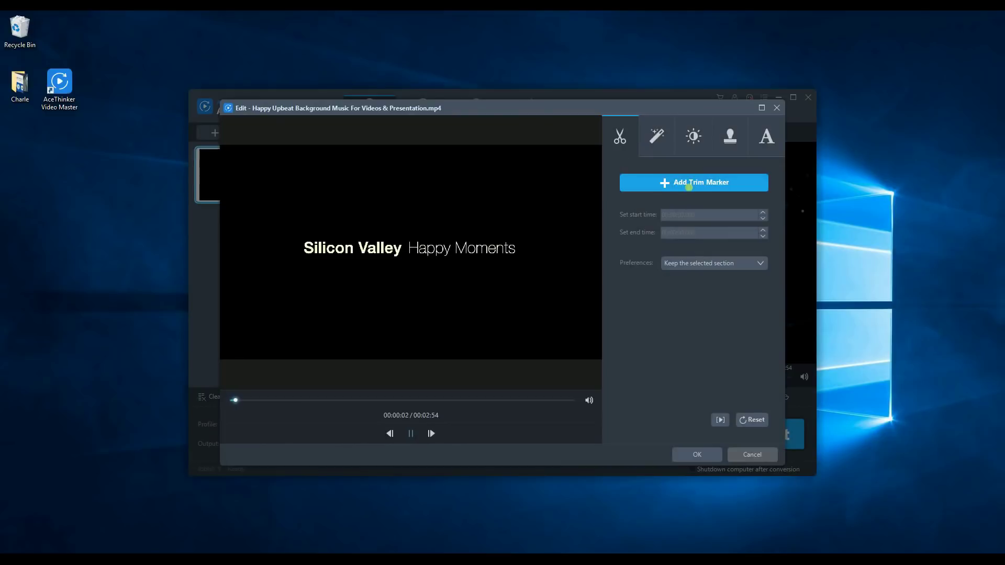
- Add a trim marker from 00:00:02.912 to 00:00:31.912 set to delete that section
click(690, 193)
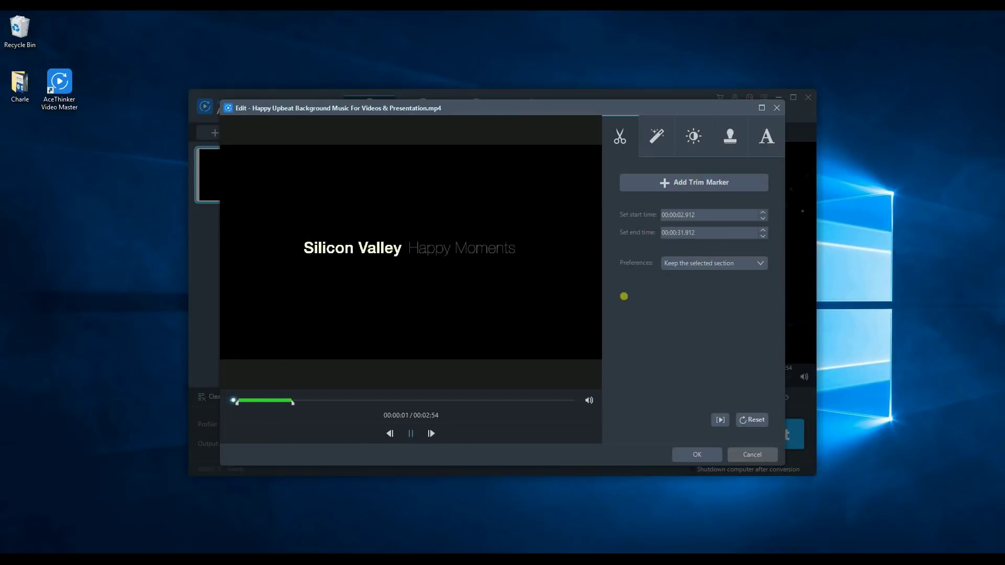
click(697, 262)
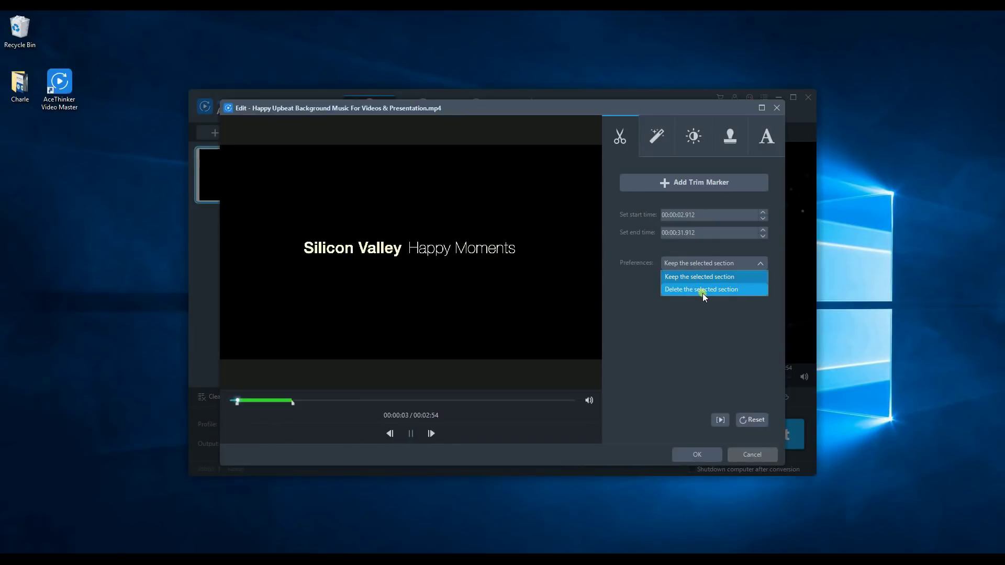
click(701, 291)
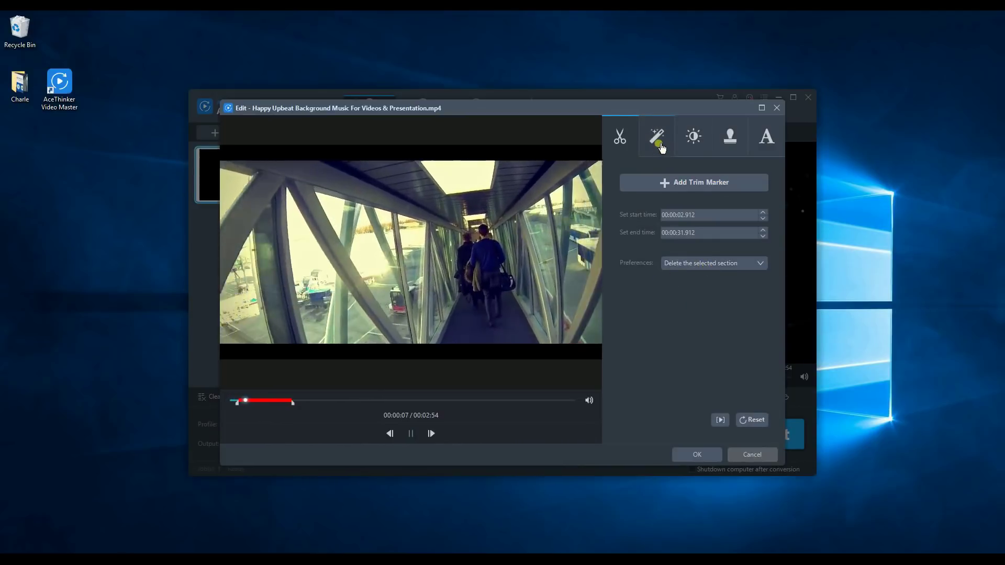
click(657, 137)
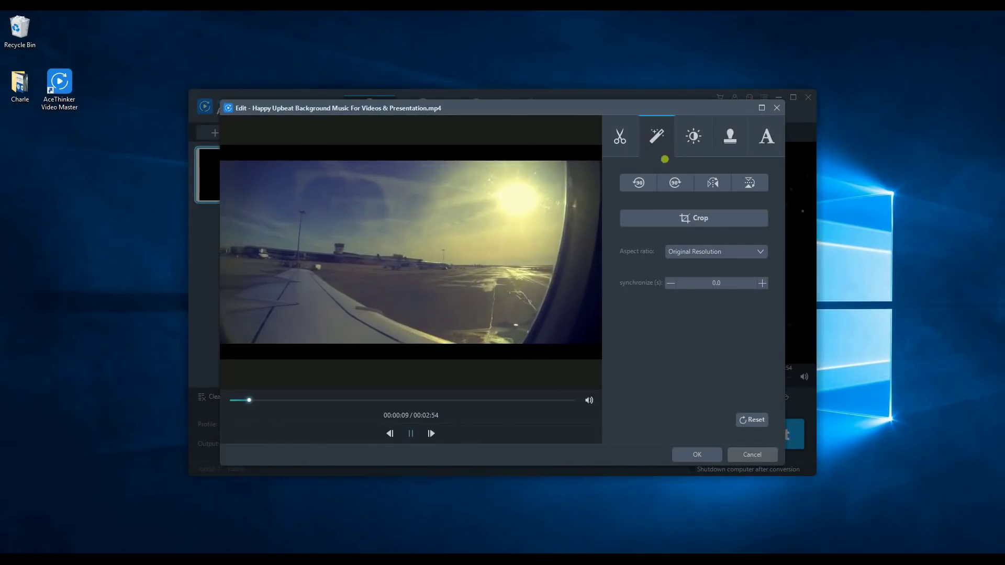
- Drag the crop box to a 1920x385 strip at location 0, 485
click(704, 220)
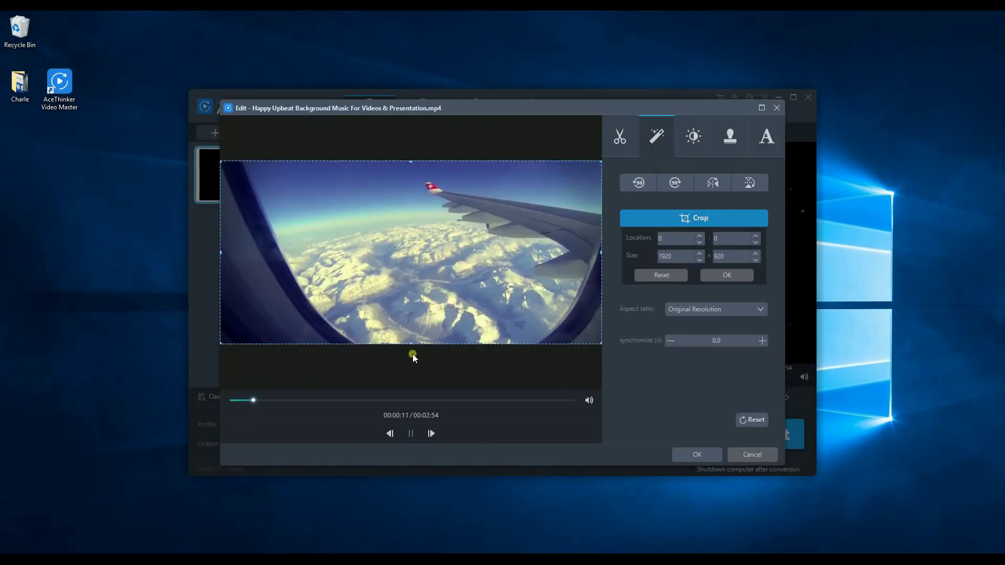
drag(411, 344, 417, 285)
drag(423, 156, 425, 216)
drag(444, 268, 460, 314)
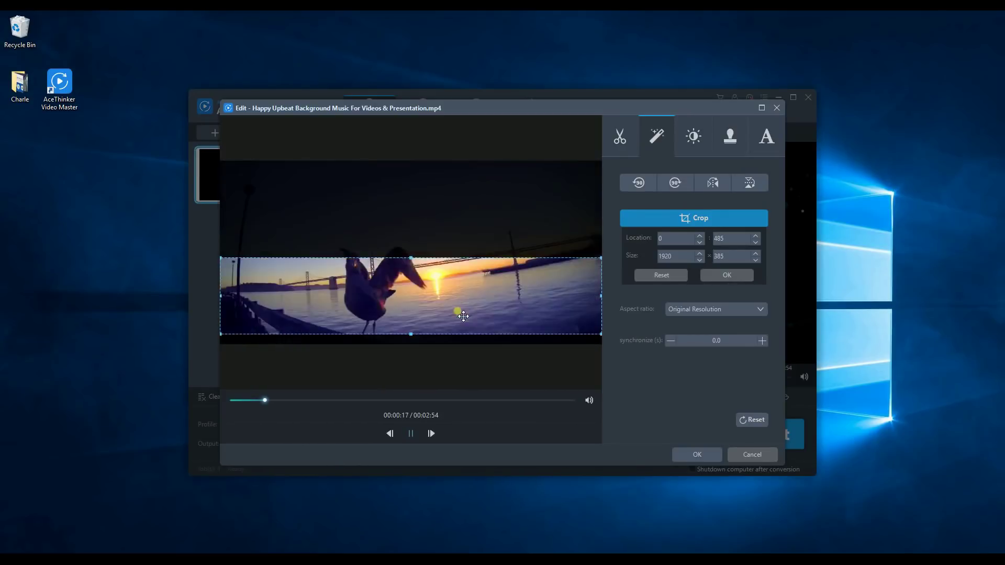
mouse_move(221, 299)
mouse_down()
mouse_move(458, 303)
mouse_move(209, 298)
mouse_up()
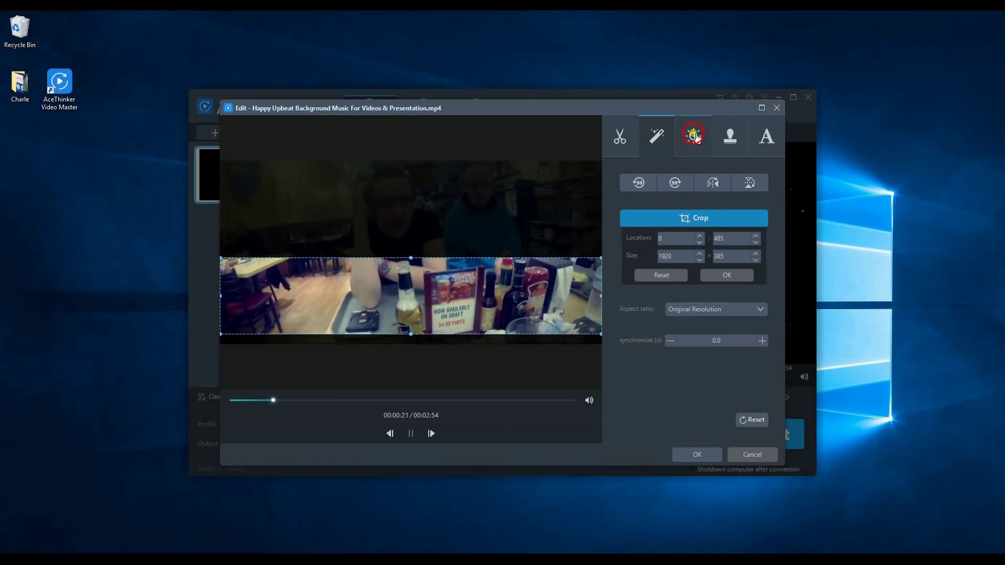
click(705, 137)
- Set speed 1.00 and volume 88 and raise the contrast with the effect sliders
drag(679, 192, 638, 222)
mouse_move(680, 251)
mouse_down()
mouse_move(720, 250)
mouse_move(628, 250)
mouse_move(675, 255)
mouse_up()
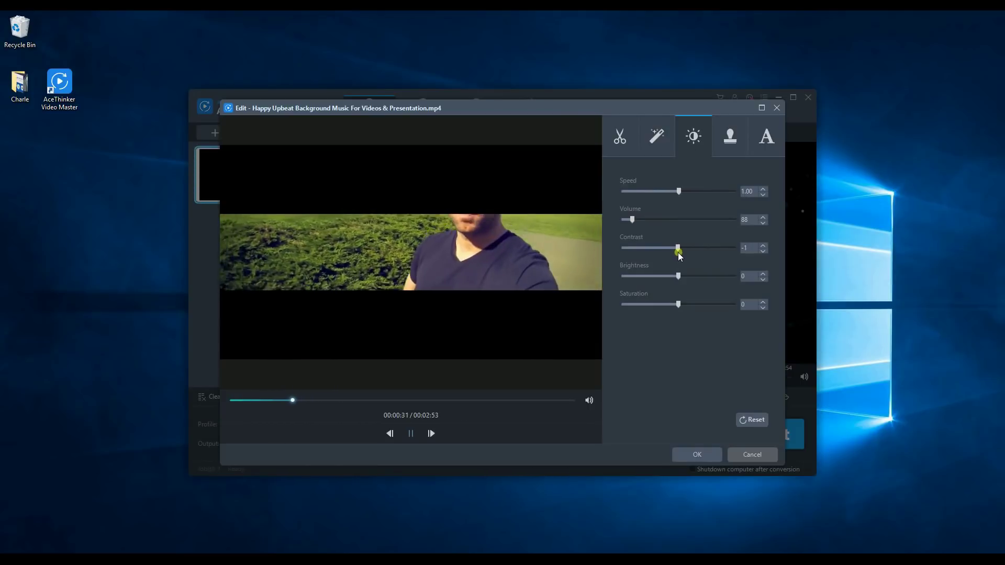
click(727, 153)
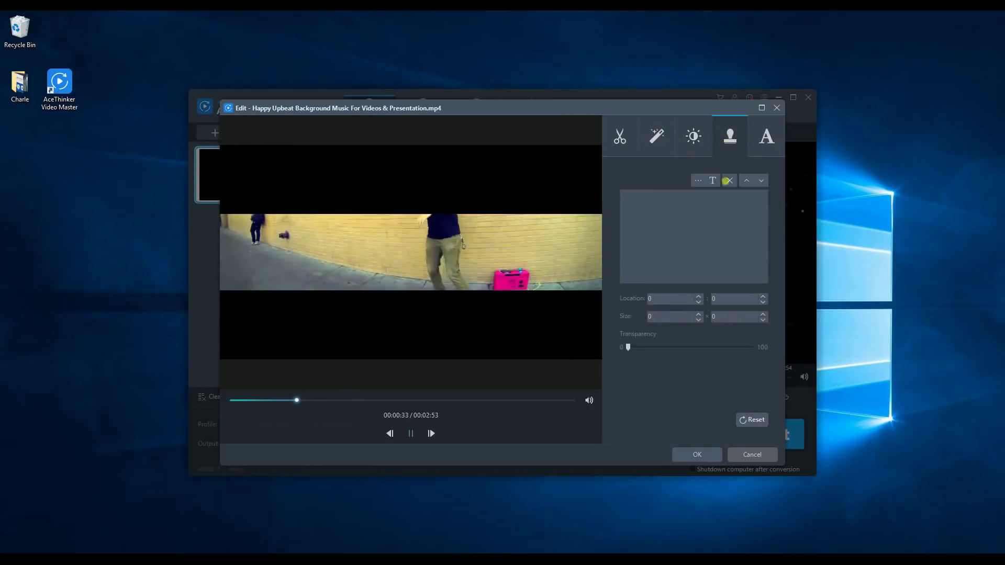
- Add a 'Hi =)' text watermark in green Segoe UI Emoji
click(713, 180)
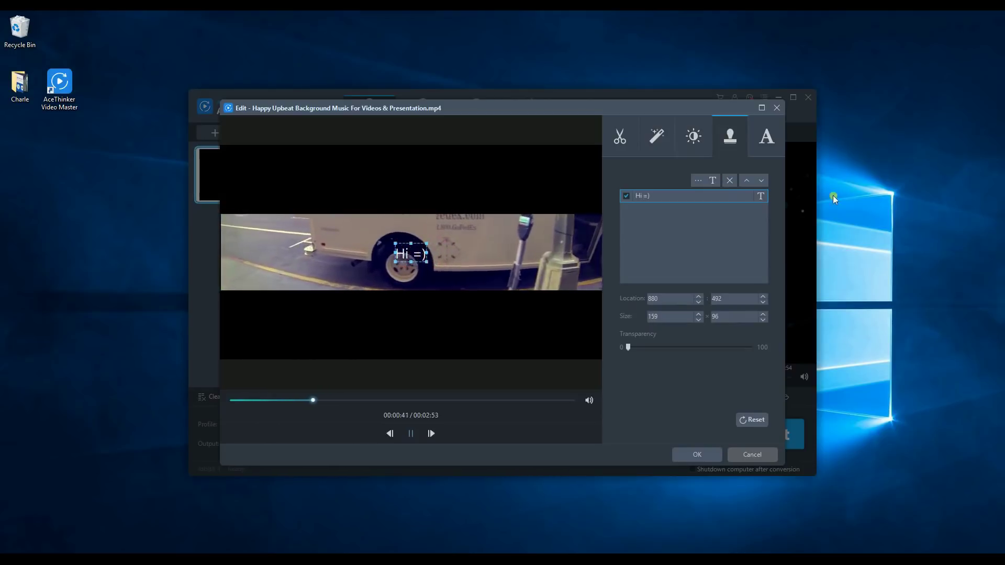
click(761, 196)
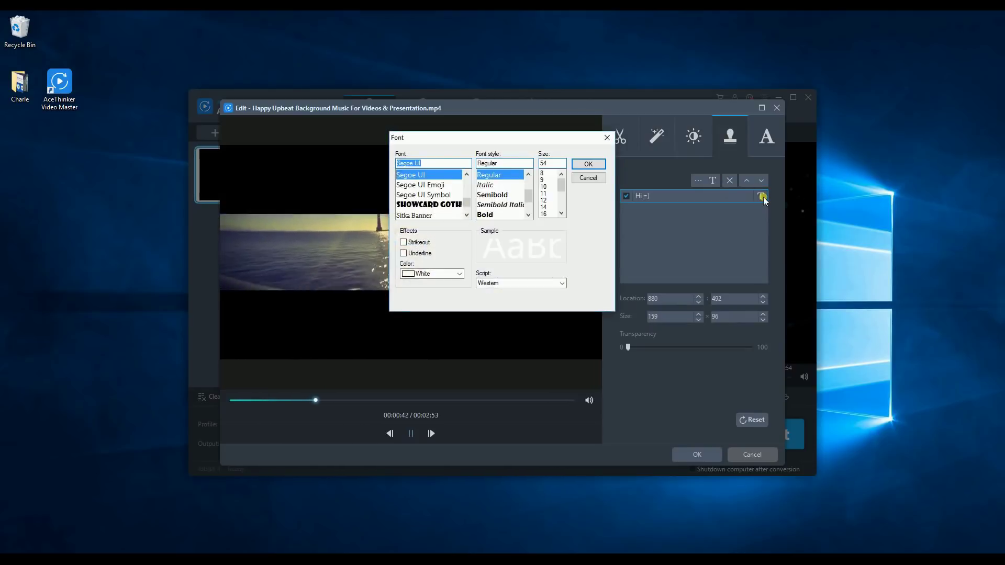
click(437, 185)
click(451, 275)
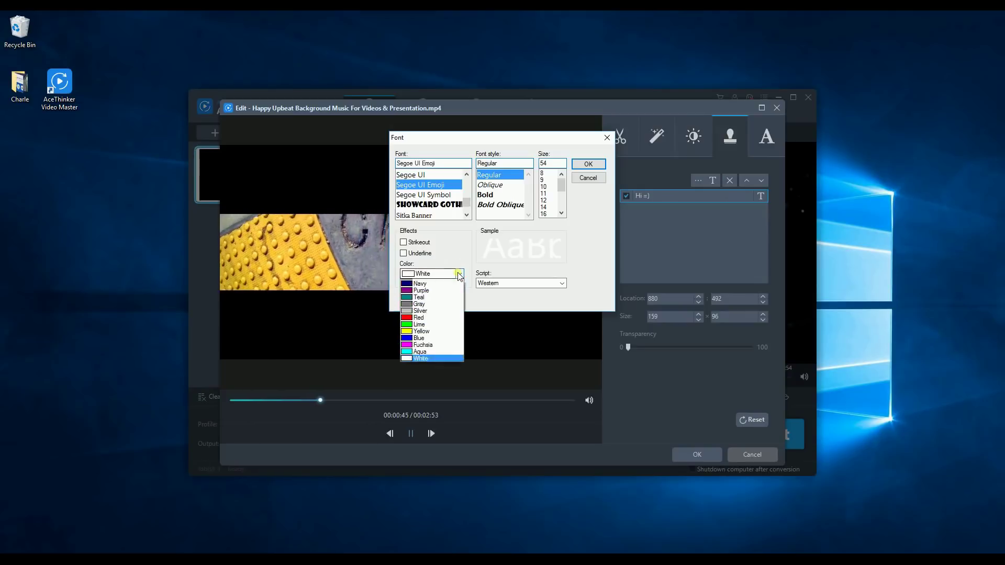
click(430, 296)
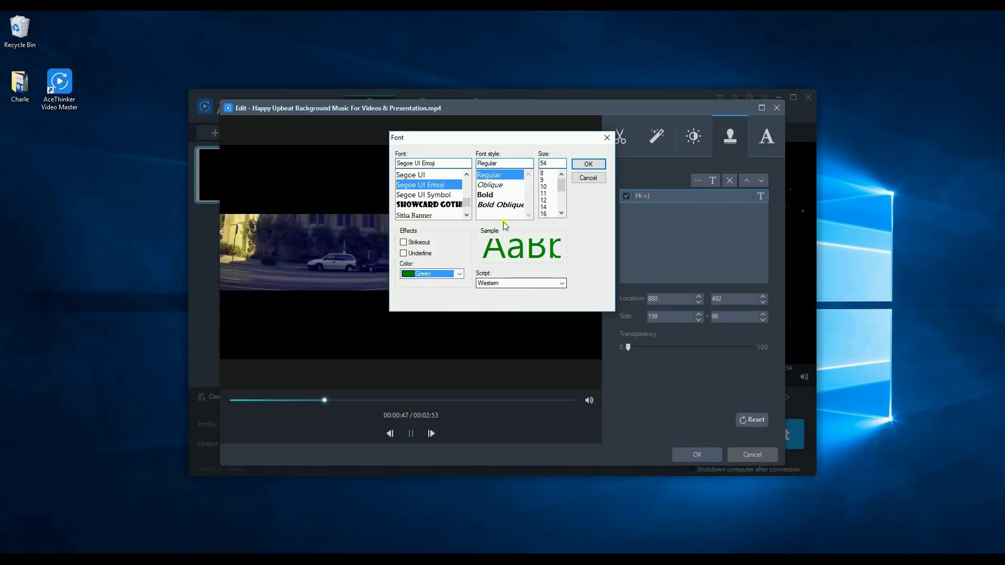
click(585, 165)
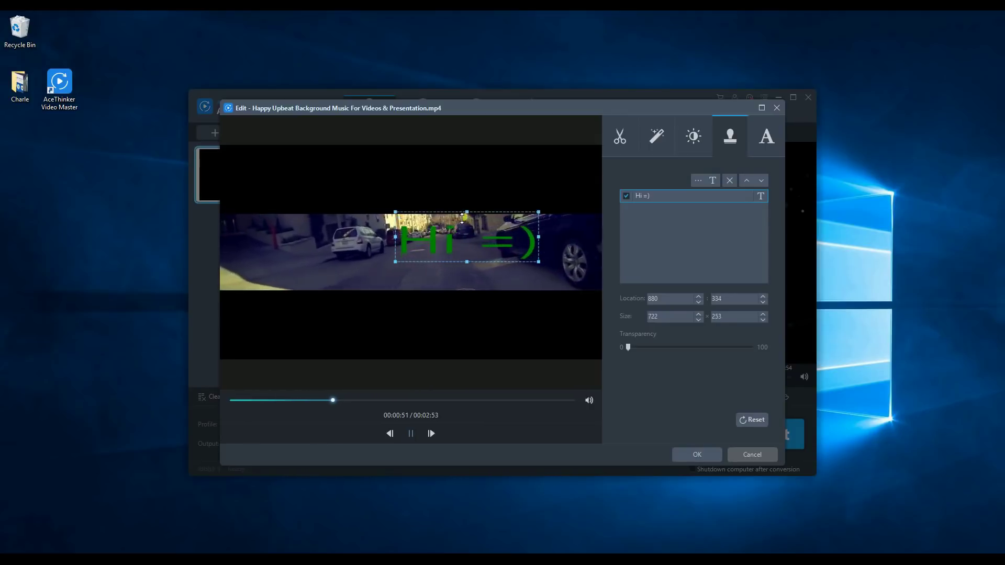
- Enlarge and centre the caption, apply all edits, and open the Download section
drag(472, 266, 417, 260)
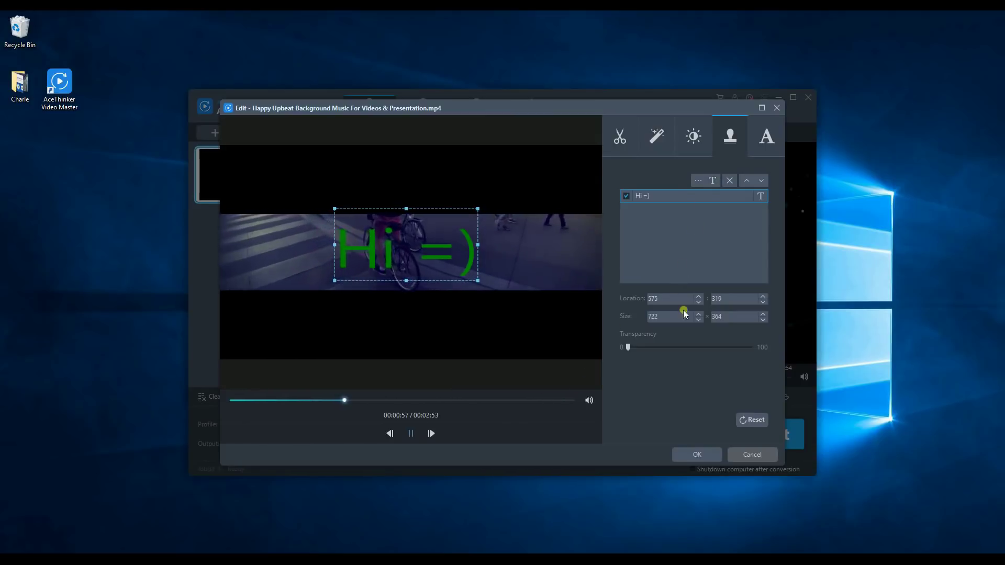
click(695, 449)
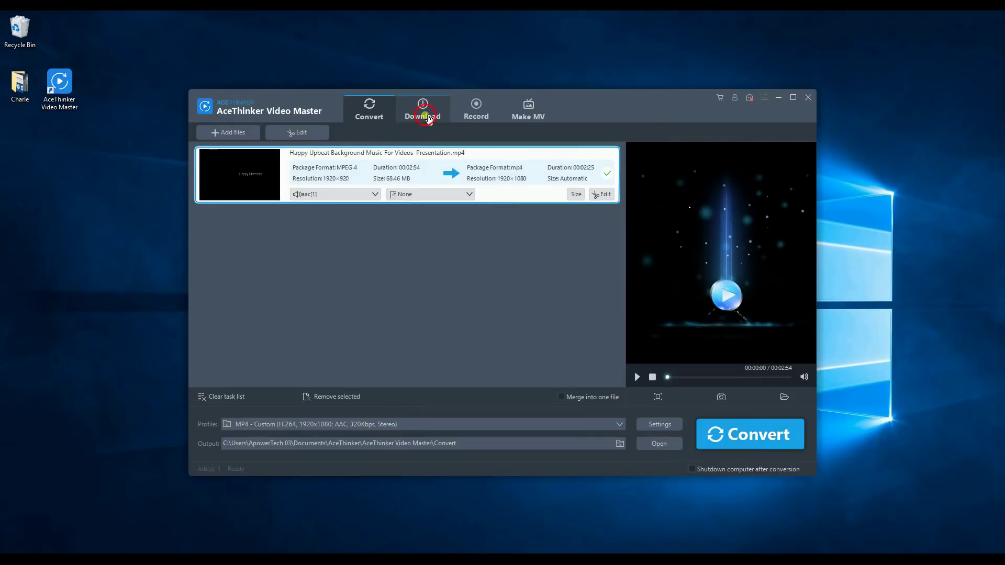
click(428, 119)
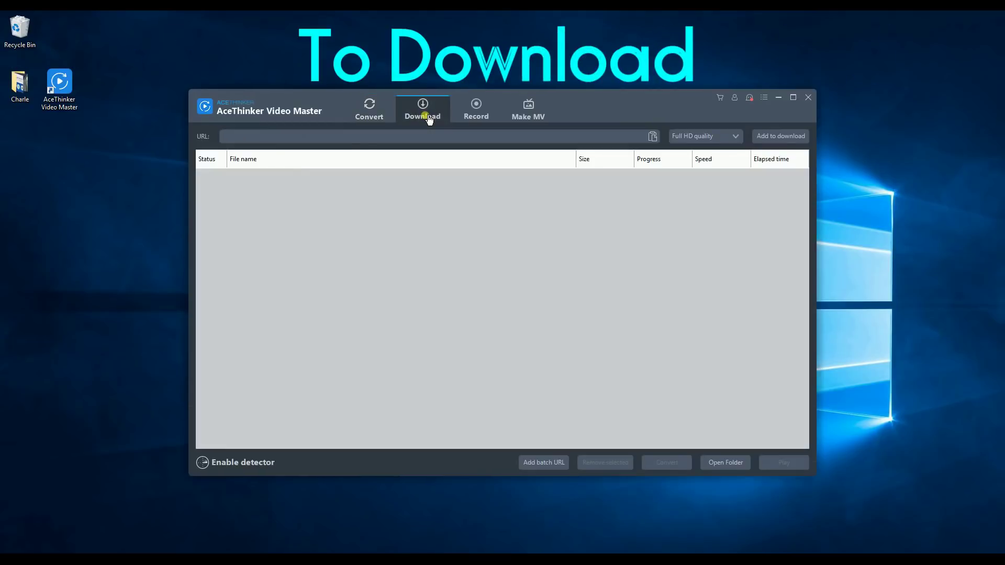
click(218, 136)
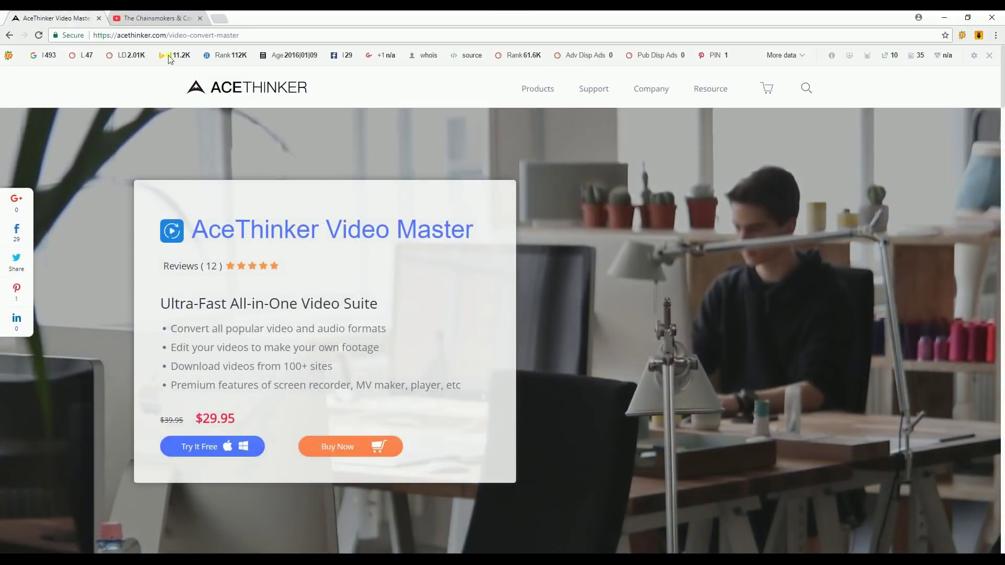
- Copy the Chainsmokers & Coldplay lyric video's YouTube URL and minimise Chrome
click(155, 15)
right_click(217, 34)
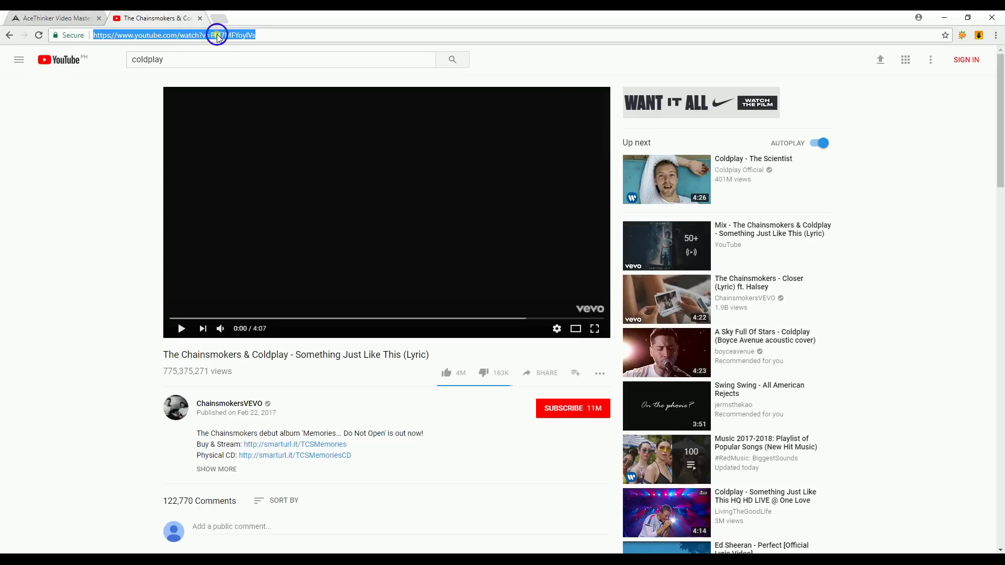
click(259, 75)
click(944, 18)
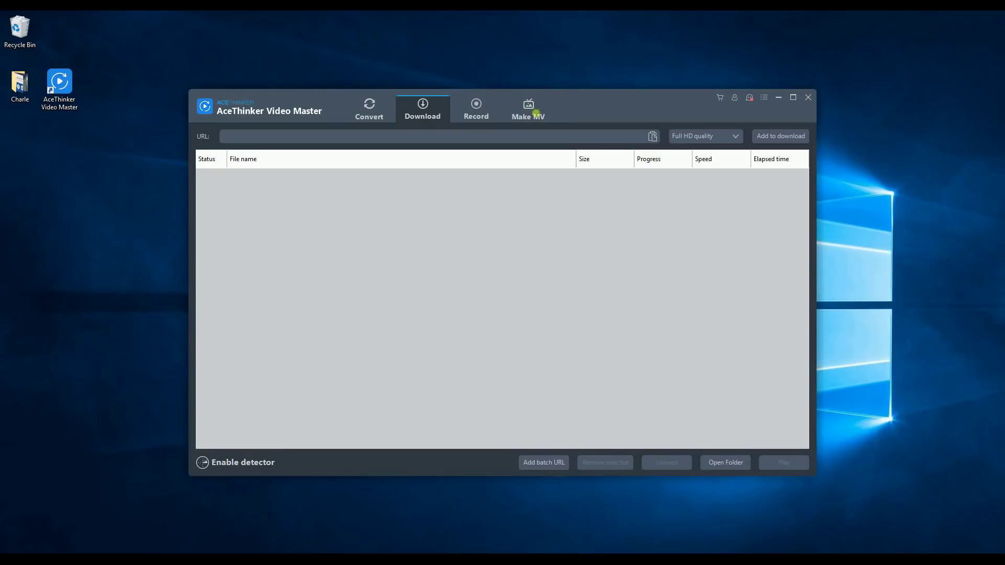
- Paste the Chainsmokers & Coldplay YouTube link, download it in Full HD, and play the result
click(333, 142)
text(https://www.youtube.com/watch?v=FM7MFYoylVs)
drag(385, 140, 413, 142)
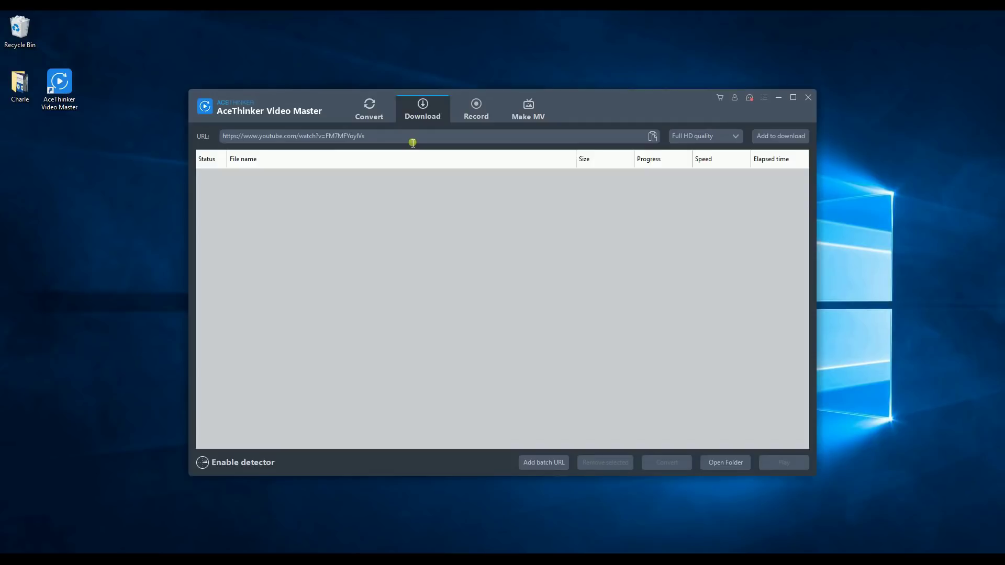
right_click(409, 138)
click(385, 126)
drag(387, 140, 151, 141)
key(ctrl+c)
right_click(305, 139)
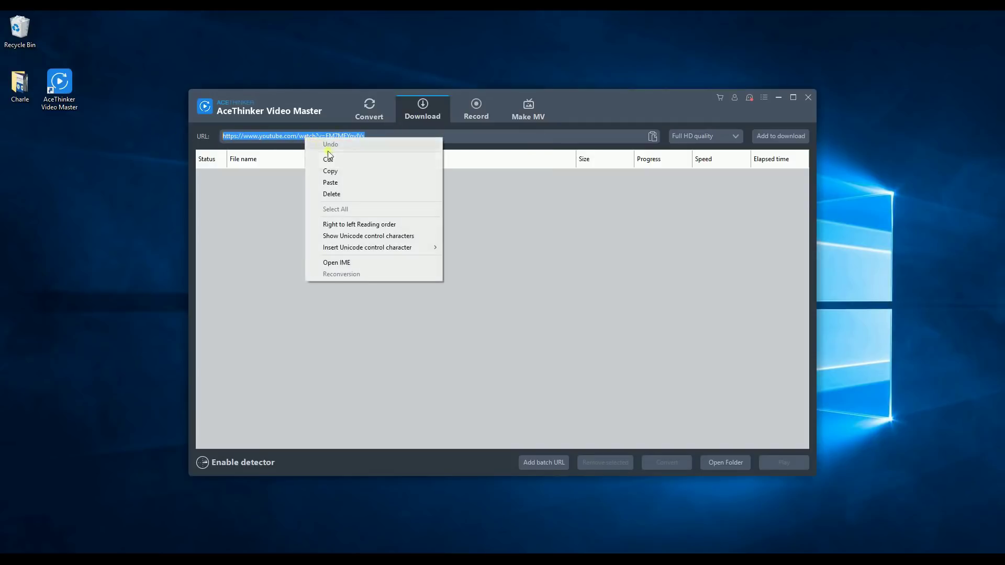
click(347, 182)
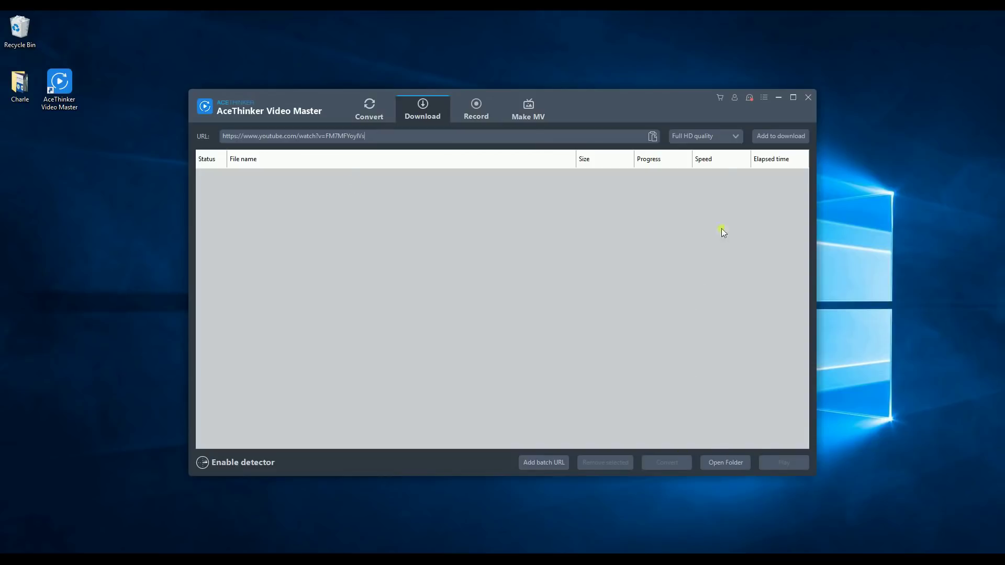
click(781, 137)
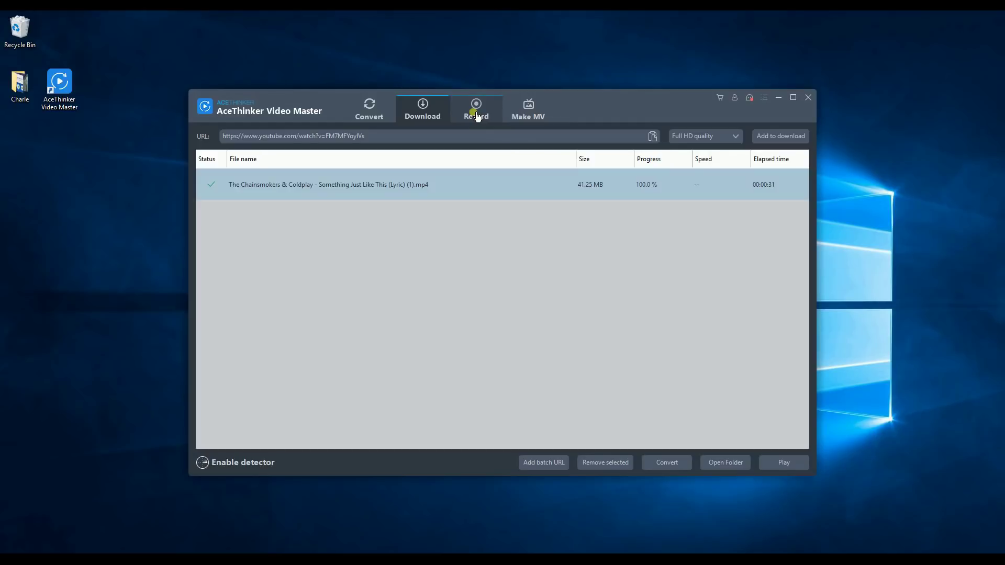
double_click(396, 186)
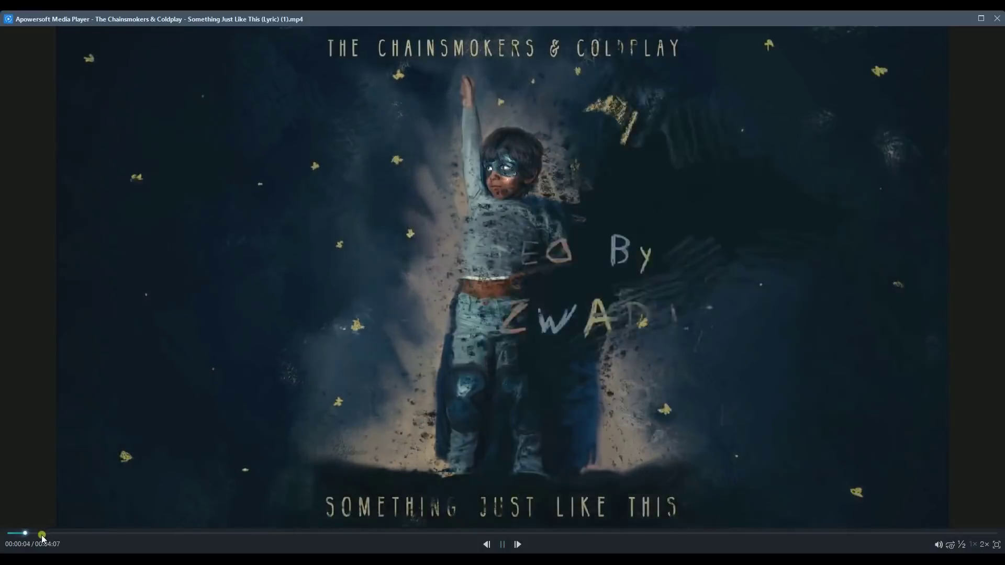
click(135, 533)
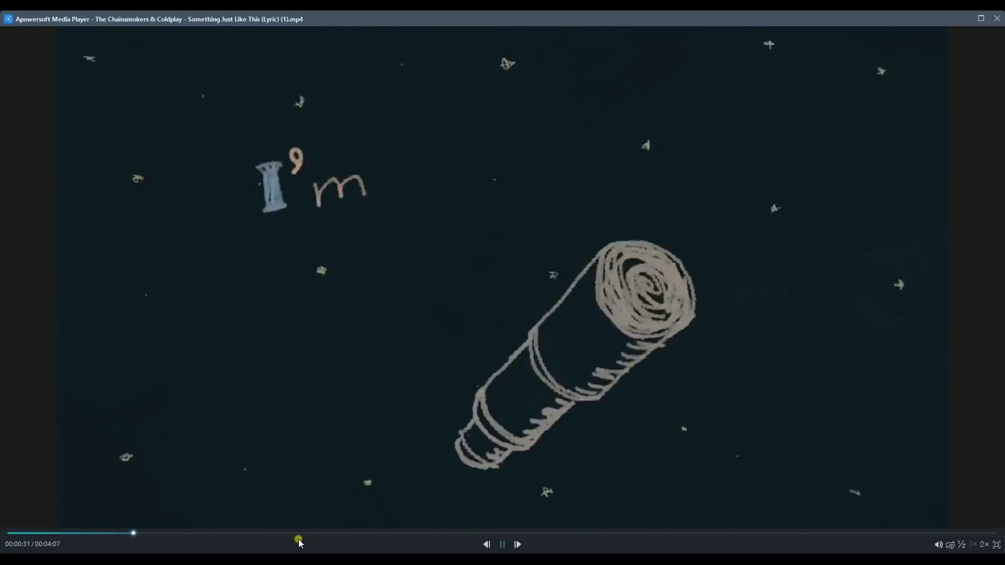
click(300, 534)
click(615, 534)
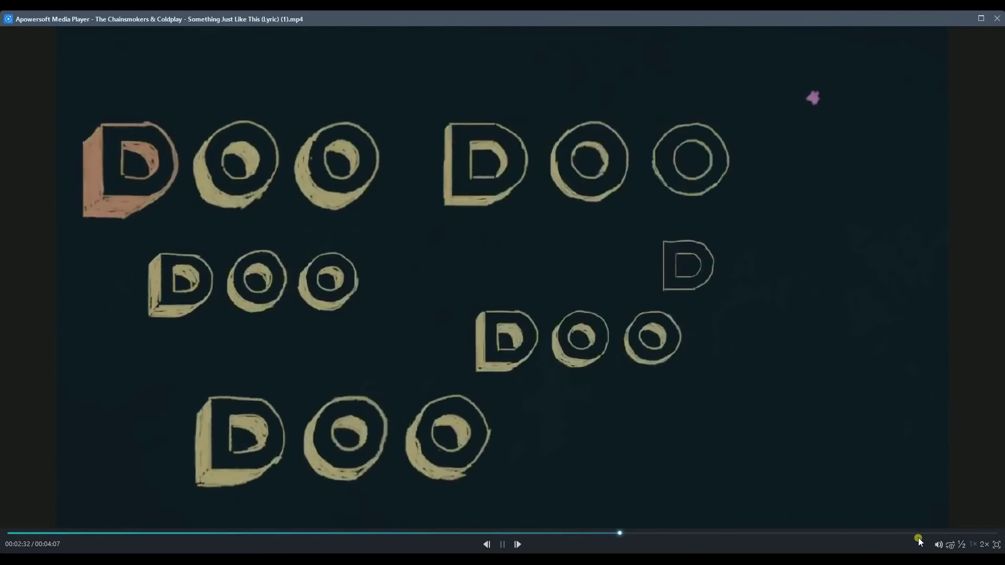
click(869, 533)
click(949, 534)
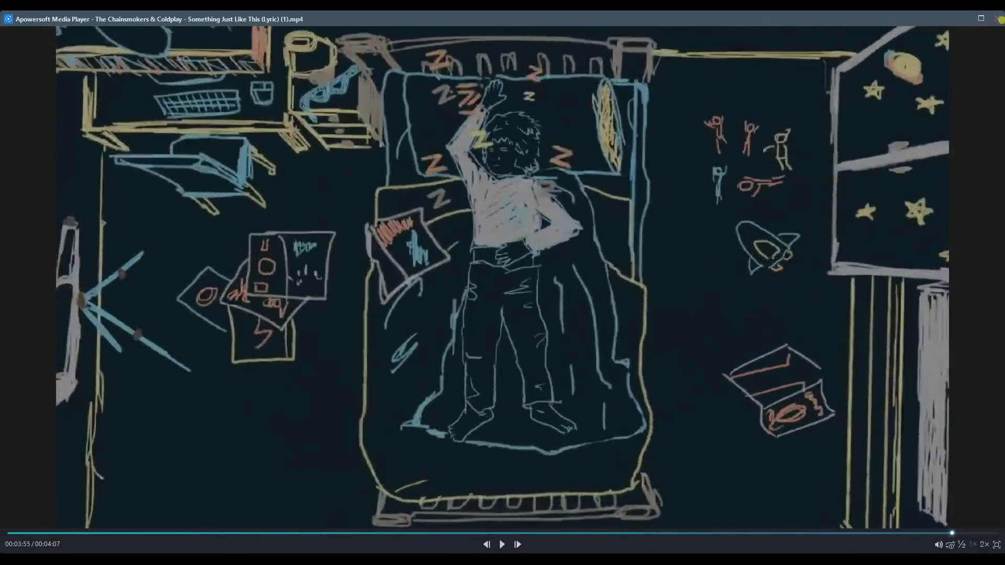
click(998, 19)
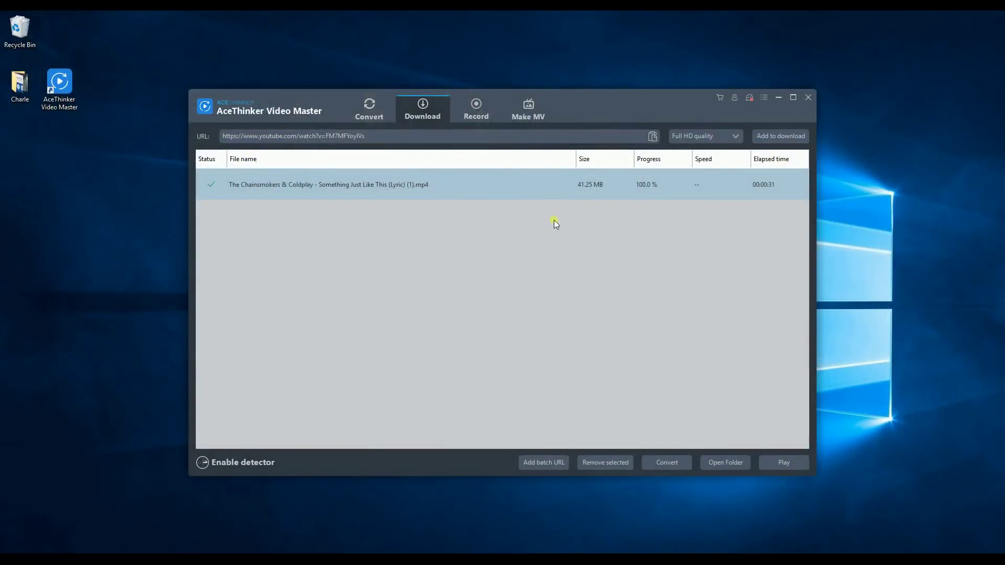
- Switch to the Record section and start a new screen recording
click(492, 120)
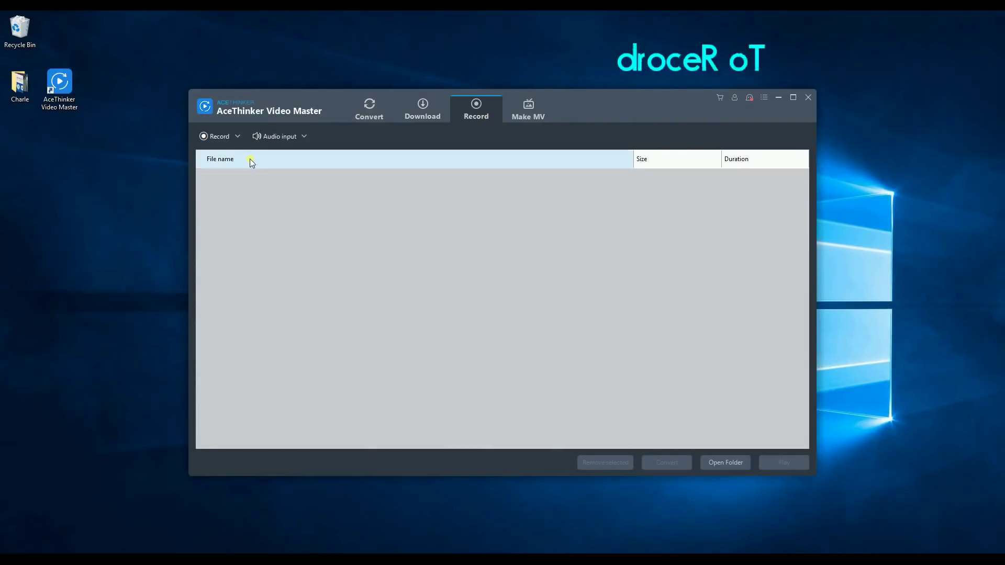
click(213, 142)
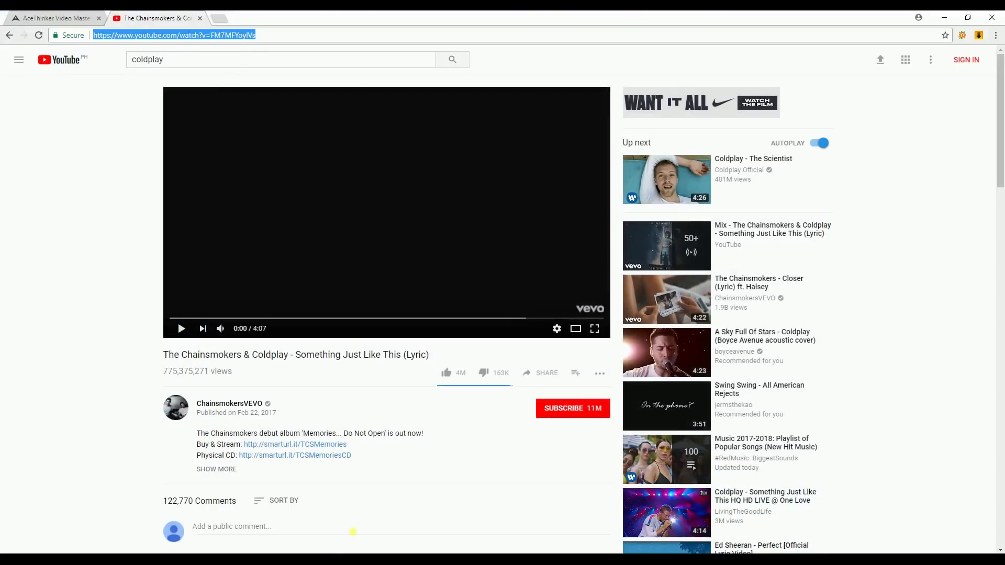
key(alt+Tab)
click(387, 464)
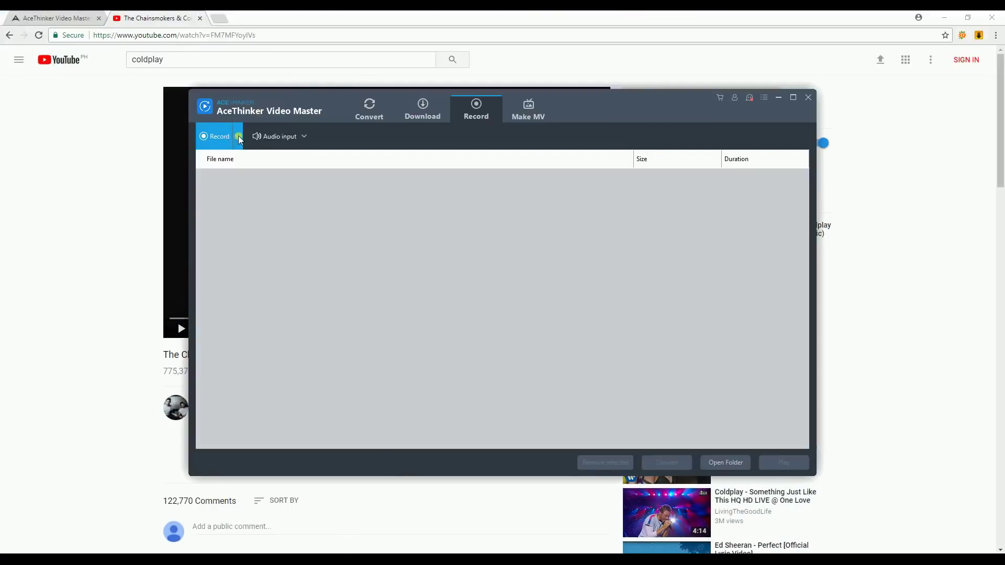
- Choose the Region mode and outline a 953 x 529 area around the YouTube player
click(239, 138)
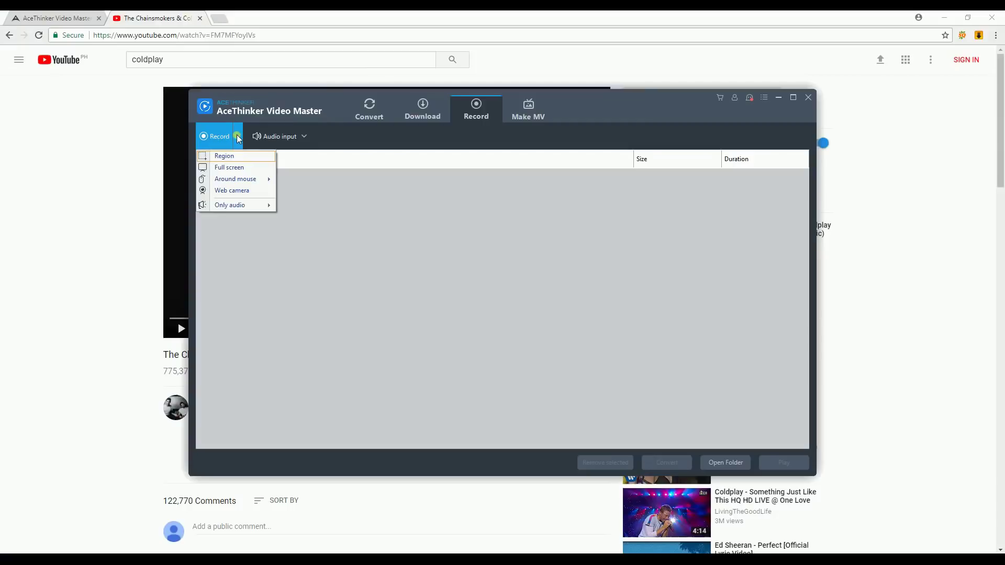
click(255, 168)
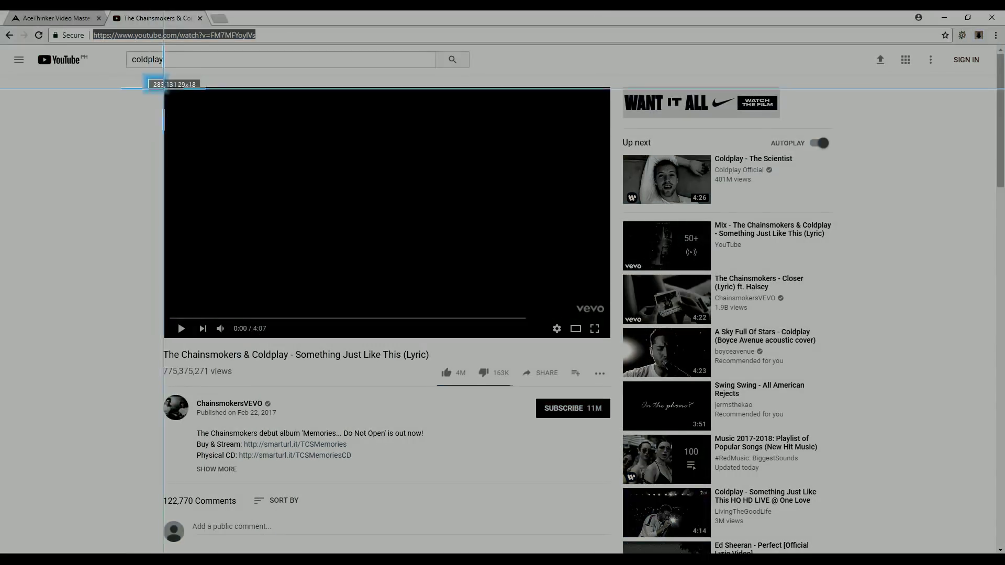
drag(163, 88, 647, 357)
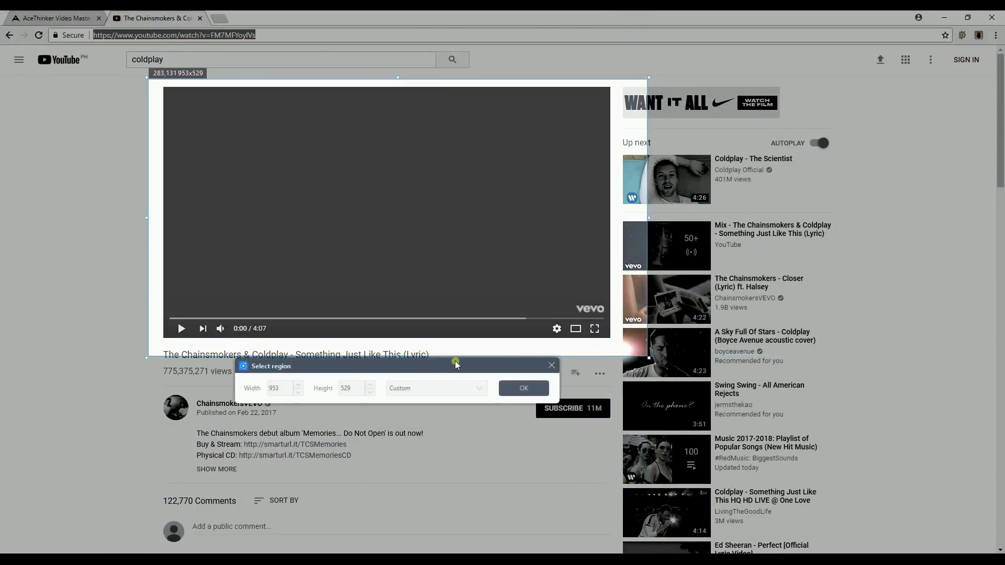
- Confirm the region, record about 15 seconds with the video jumped to 1:31, then stop
click(523, 390)
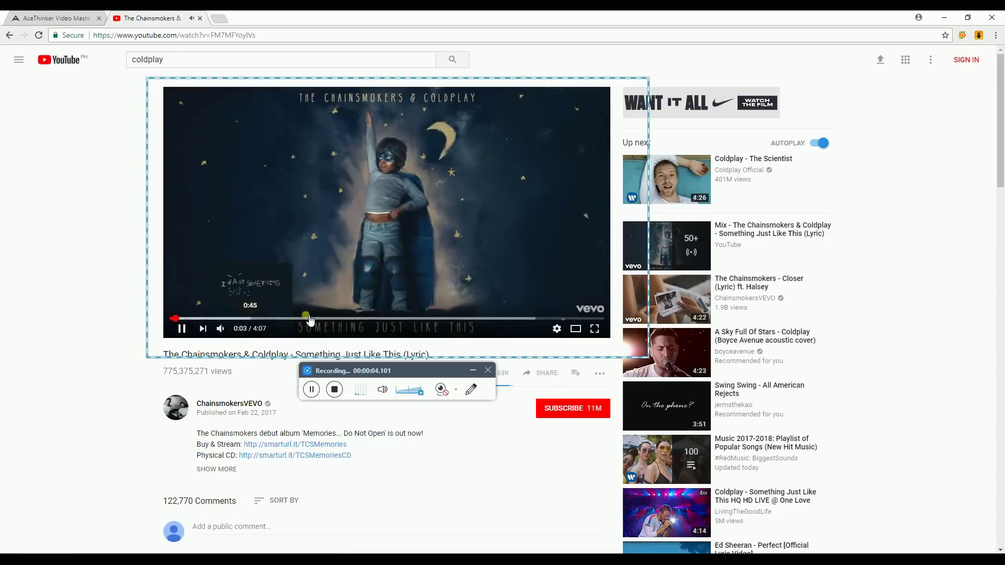
drag(202, 318, 410, 325)
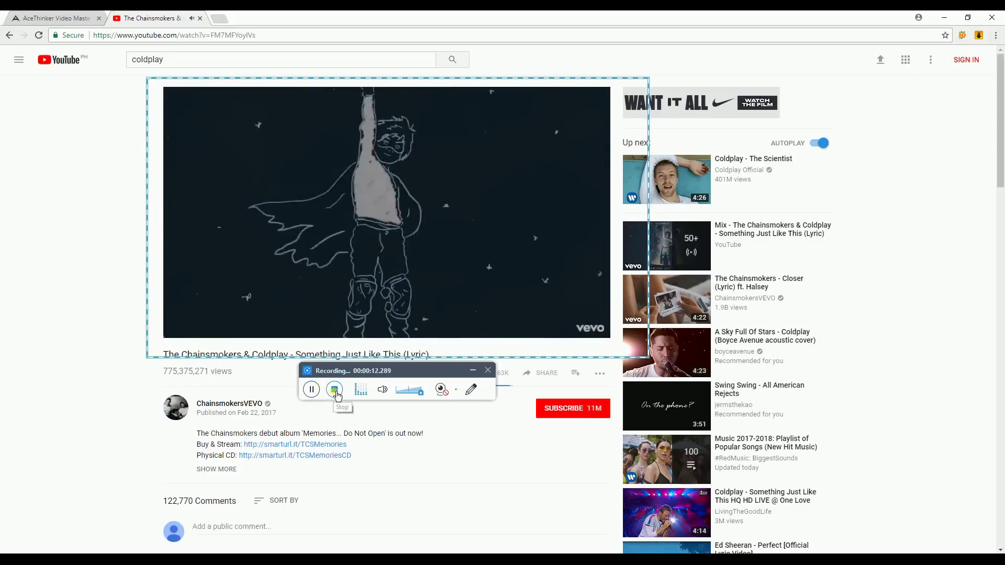
click(334, 390)
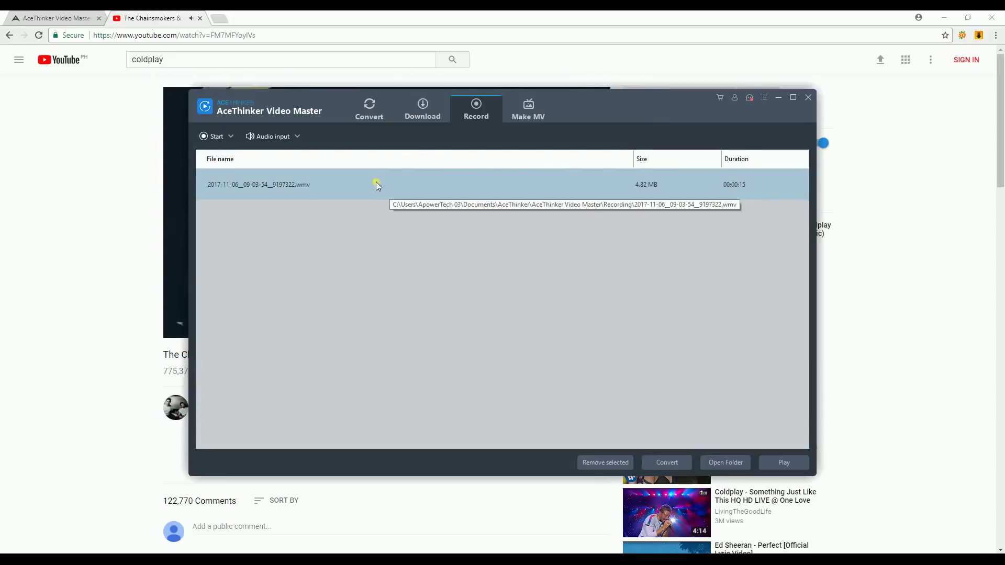
click(944, 17)
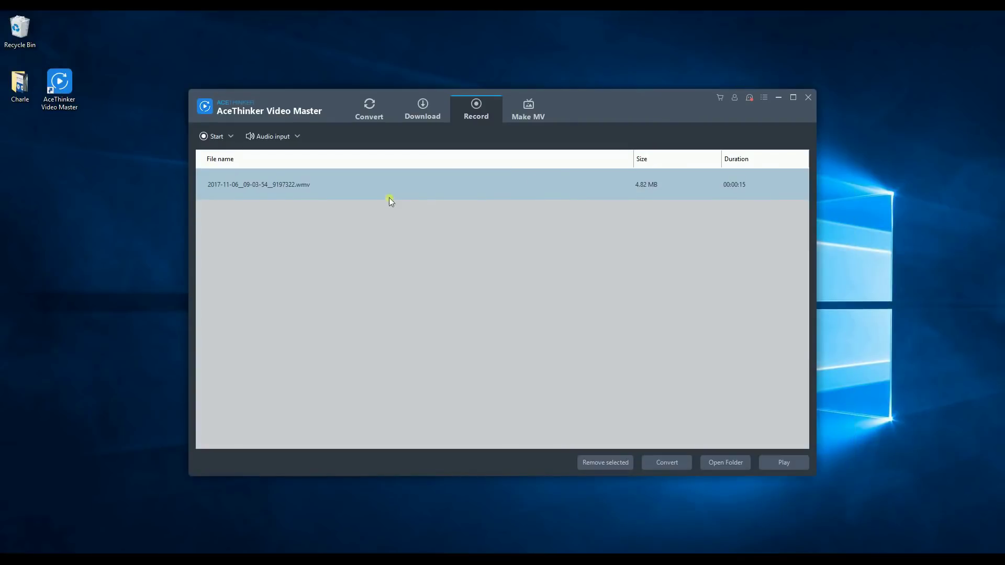
double_click(386, 190)
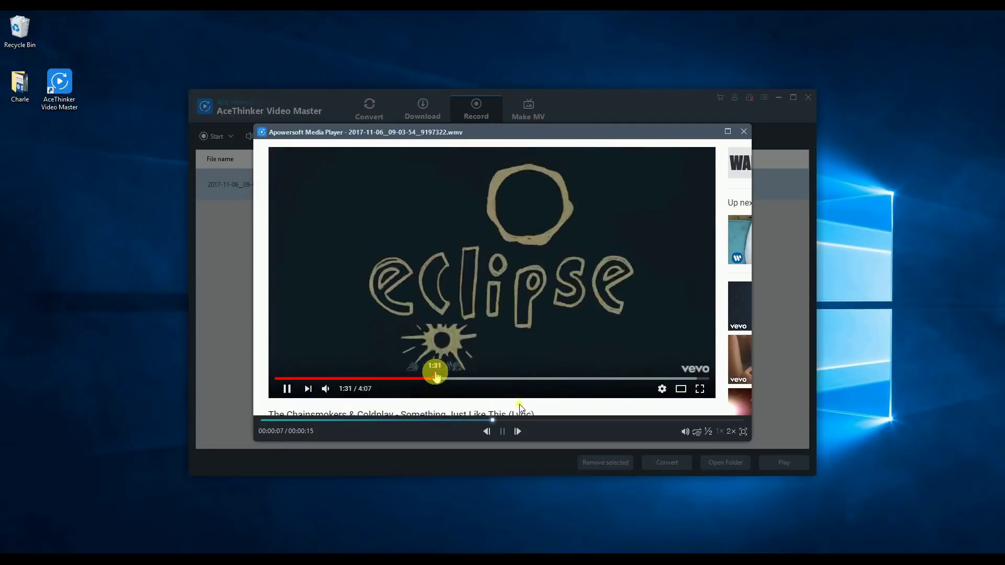
click(610, 420)
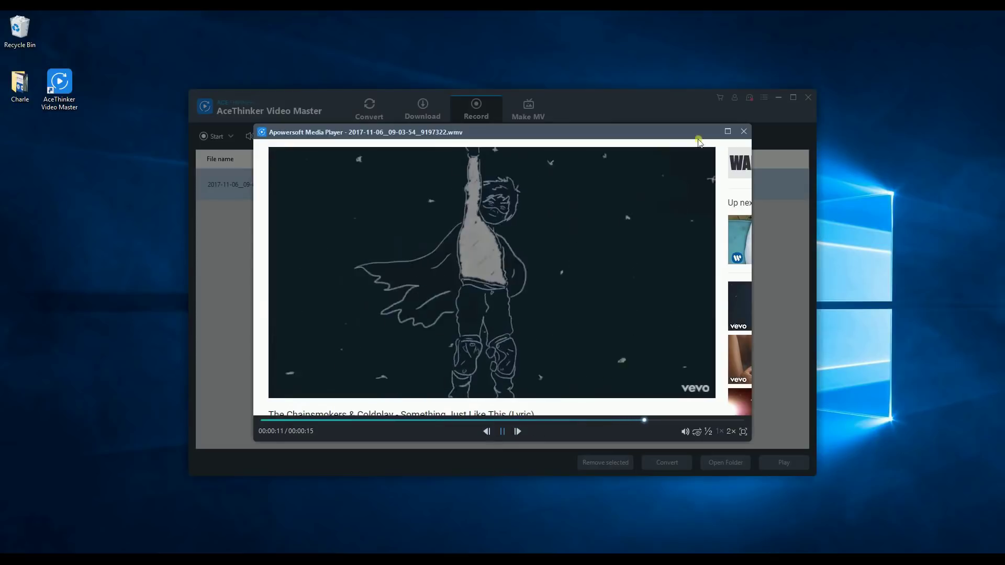
click(745, 133)
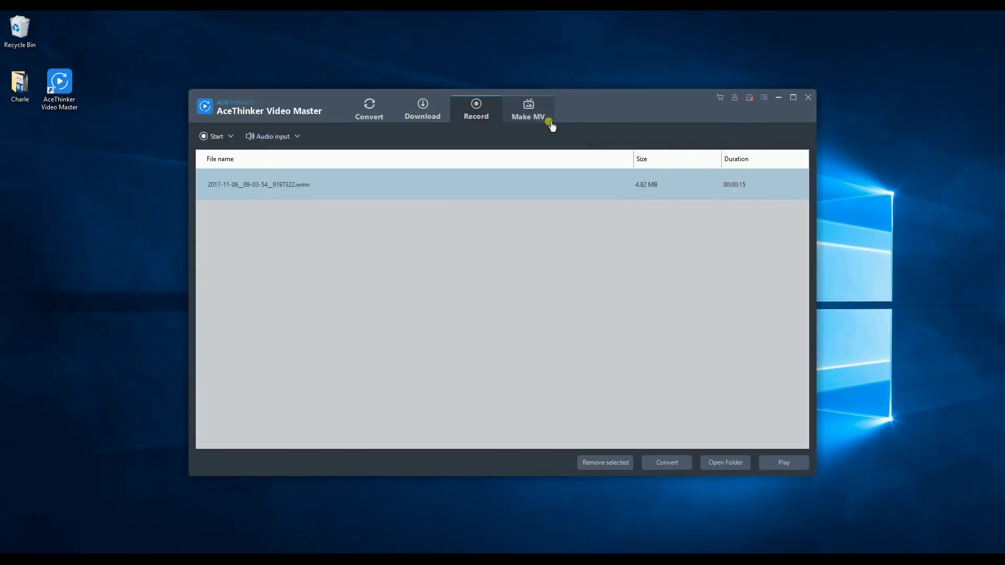
click(541, 119)
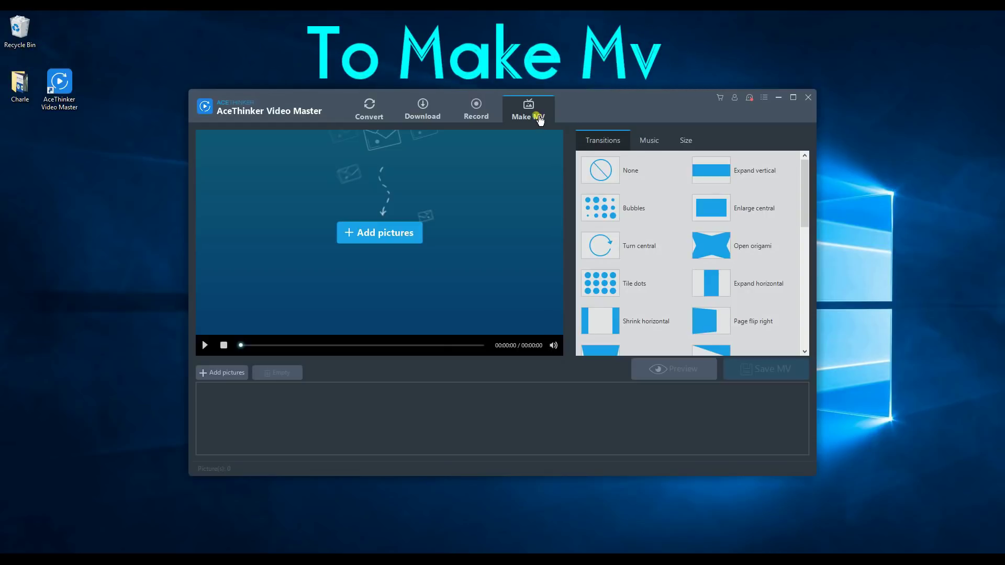
- Load both screenshots, including 'ss full screen', from the Desktop screenshots folder into the MV
click(394, 238)
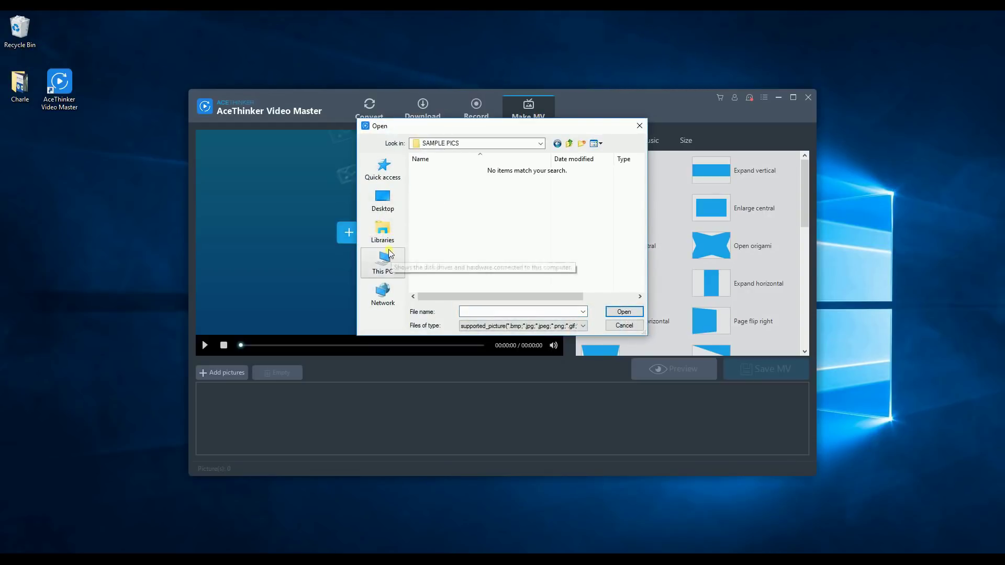
click(386, 210)
double_click(566, 229)
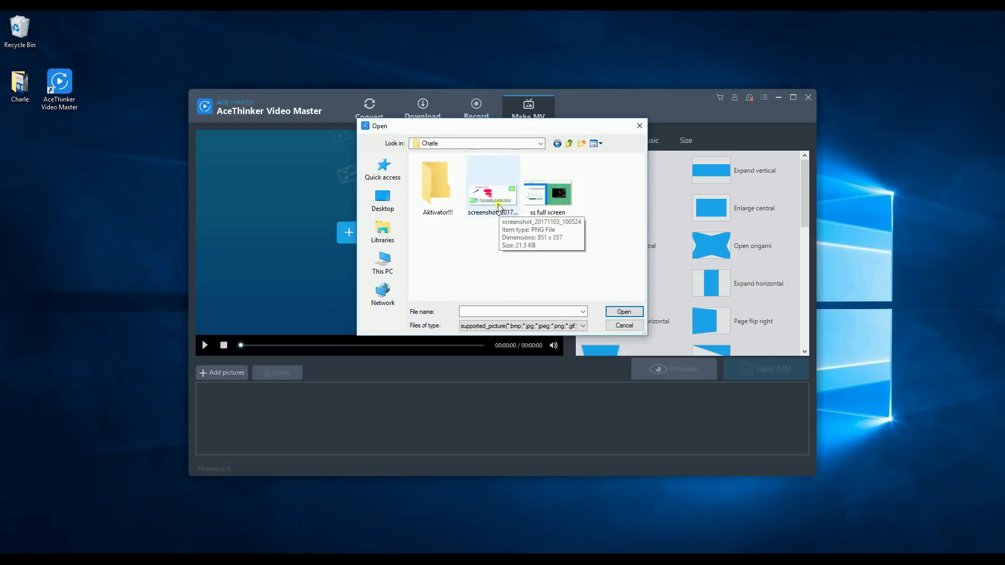
click(496, 205)
ctrl+click(554, 203)
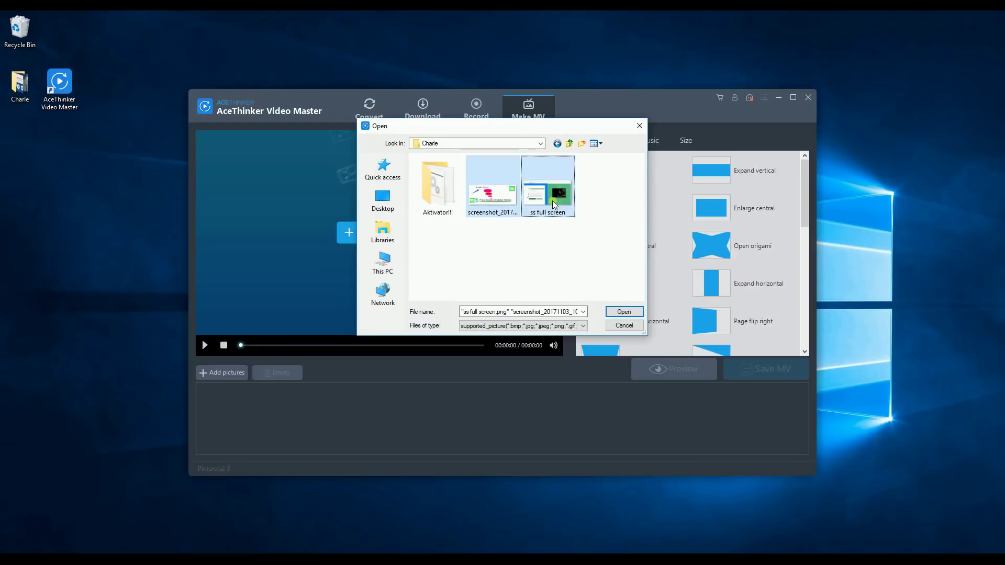
click(624, 312)
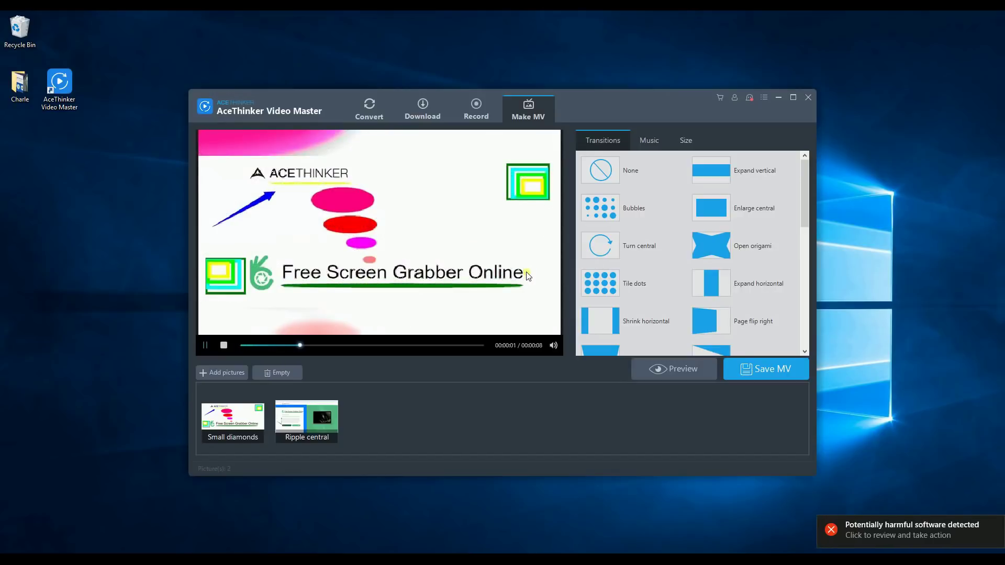
- Give the first slide a Bars - horizontal transition and the second slide Vertical blinds
mouse_move(321, 418)
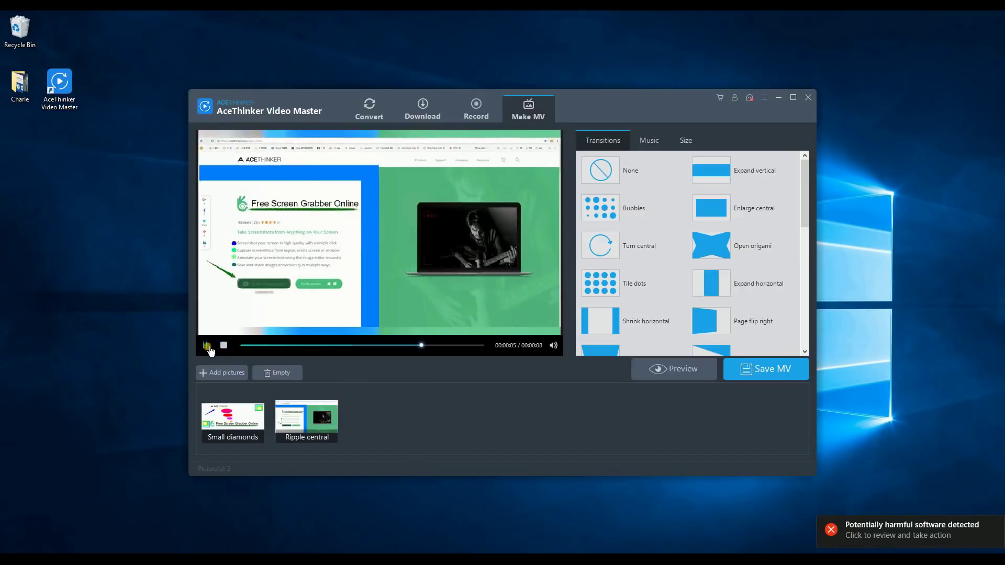
click(233, 422)
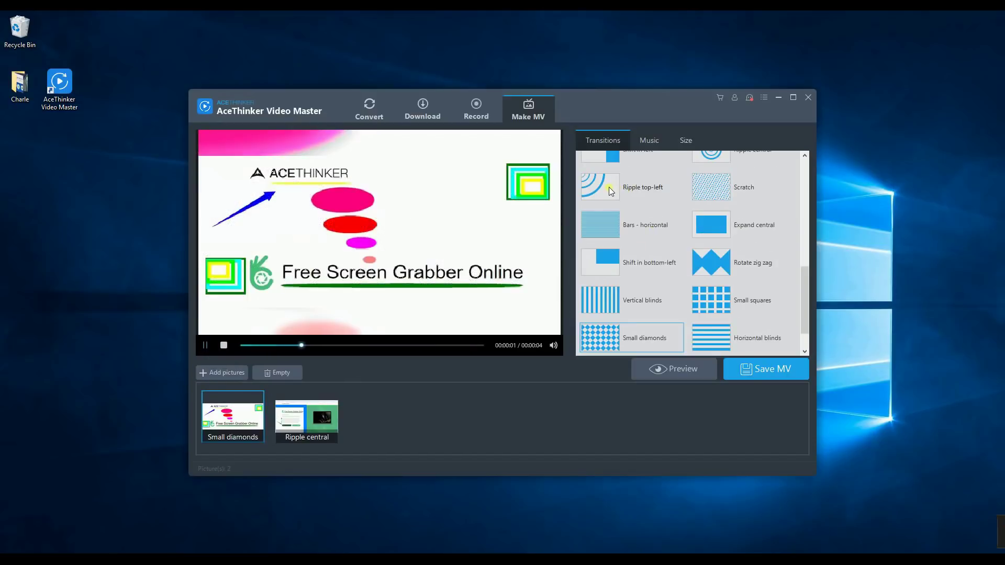
click(605, 186)
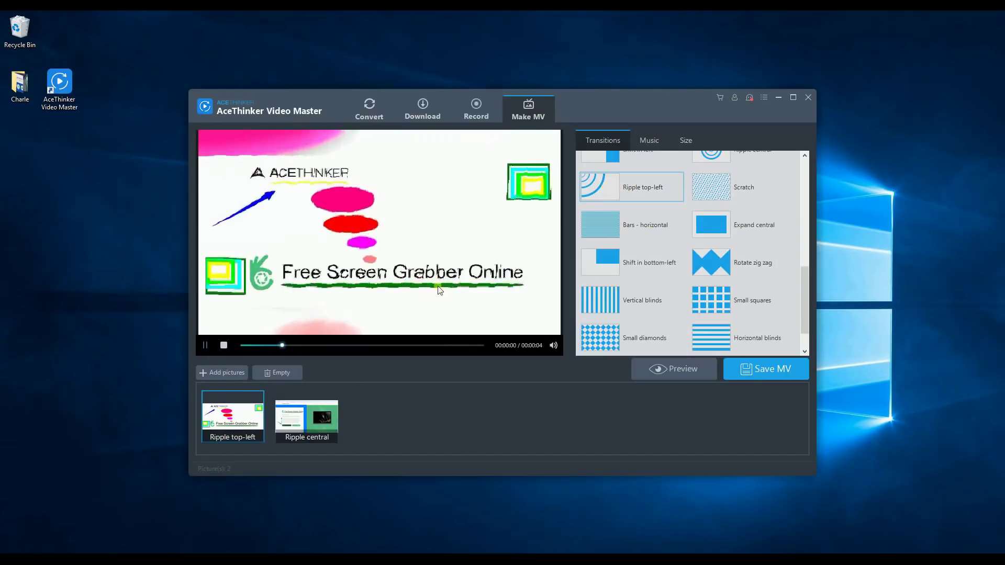
click(611, 224)
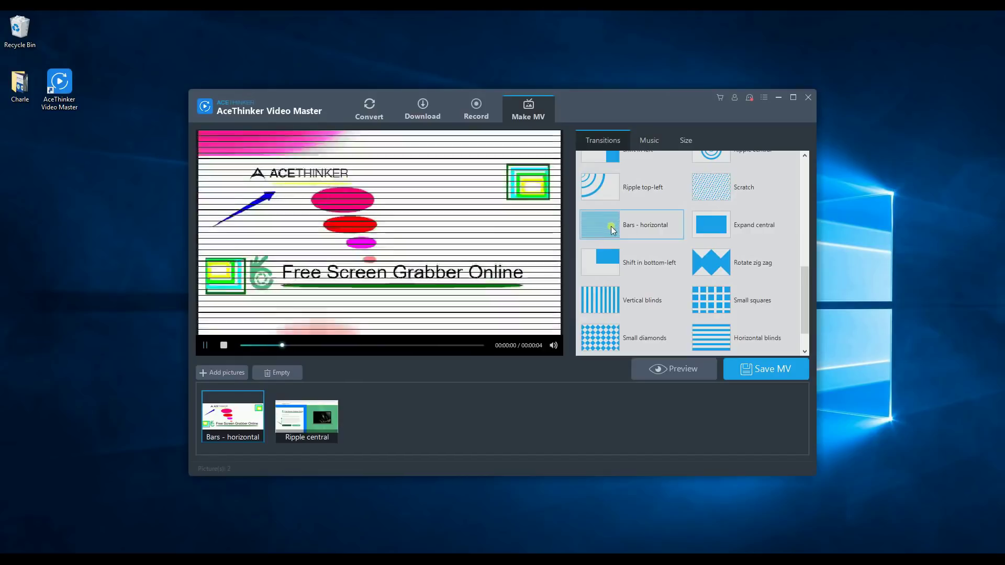
click(331, 422)
click(727, 283)
click(608, 319)
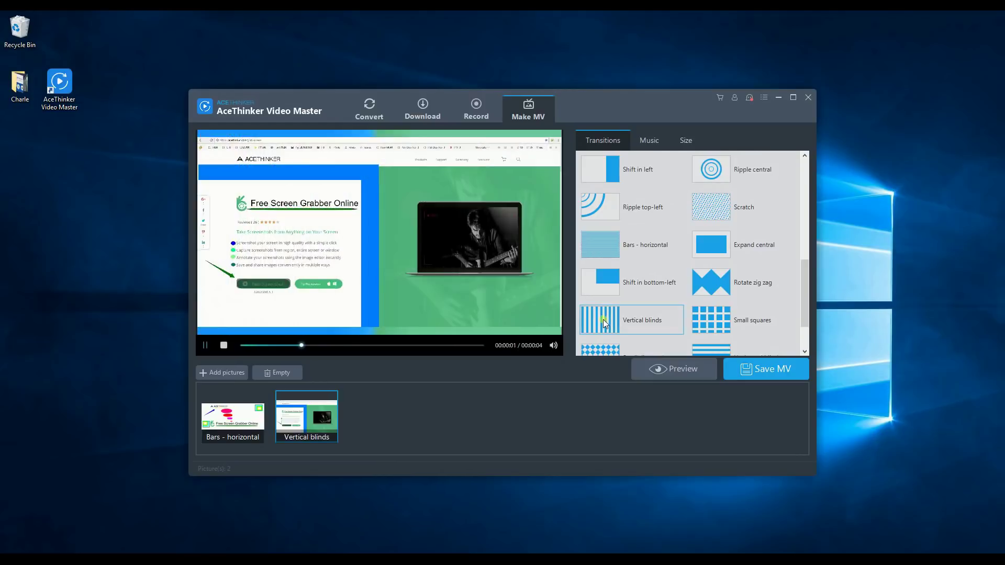
- Add the Happy Upbeat Background Music track (02:55) as the MV's music
click(651, 144)
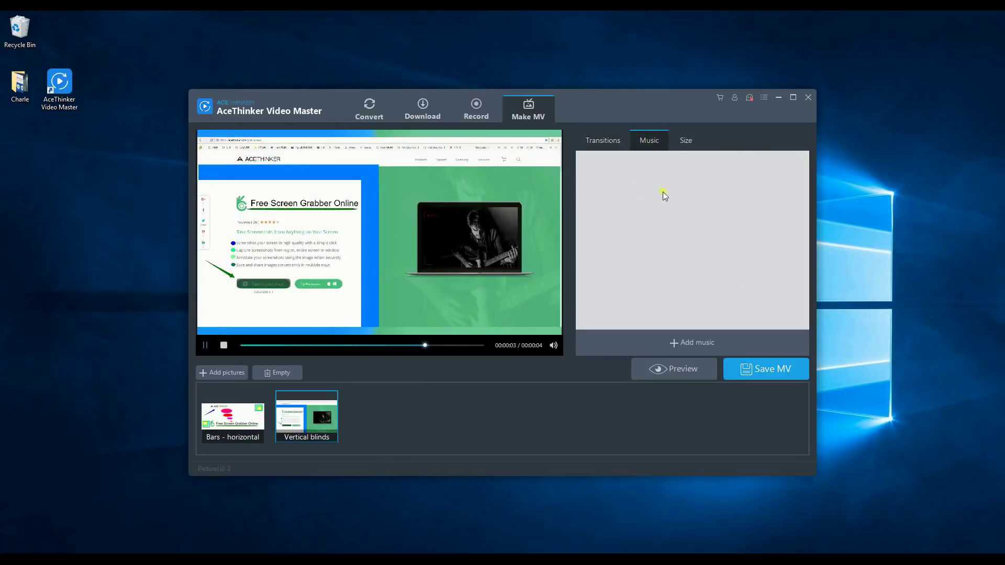
click(647, 341)
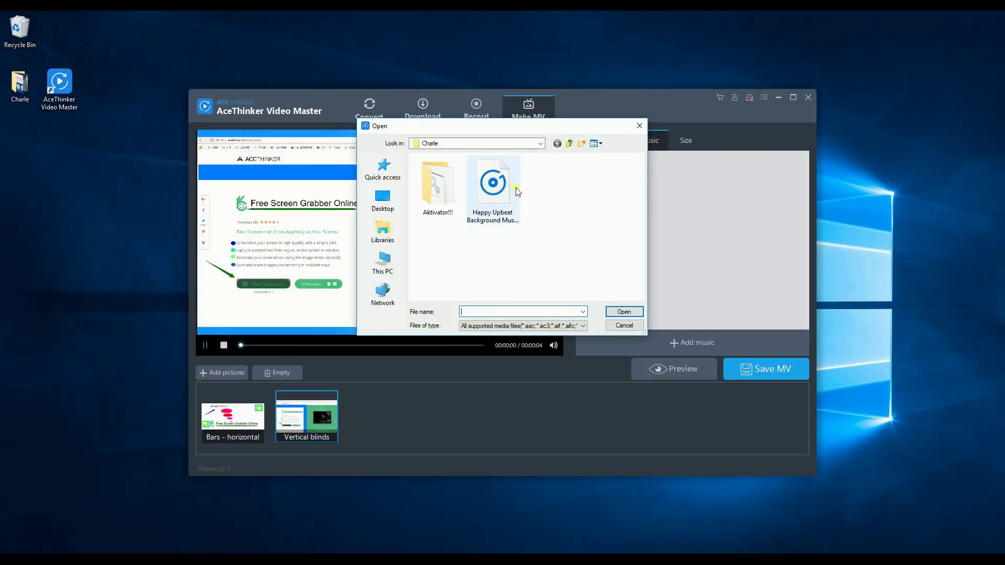
click(516, 190)
click(633, 313)
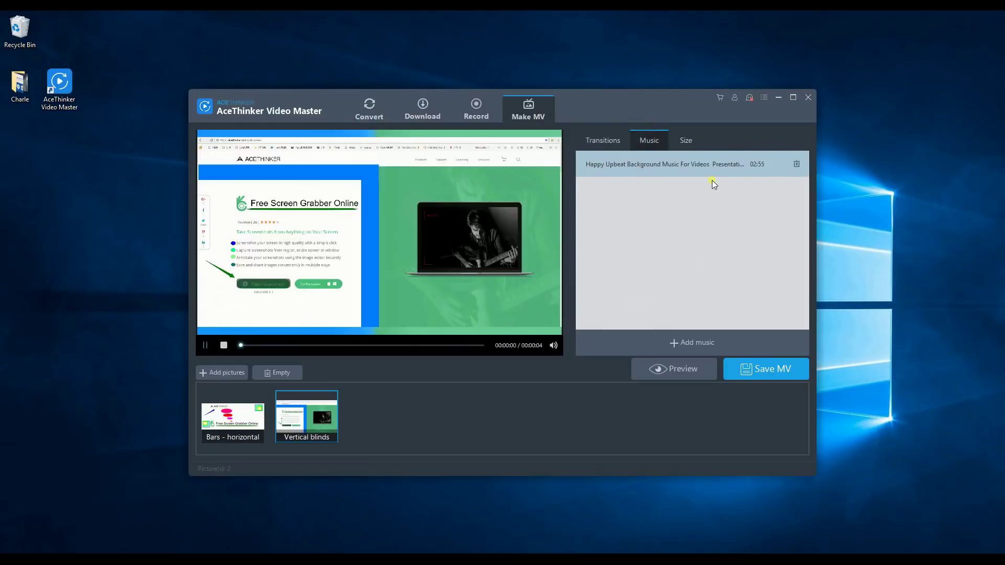